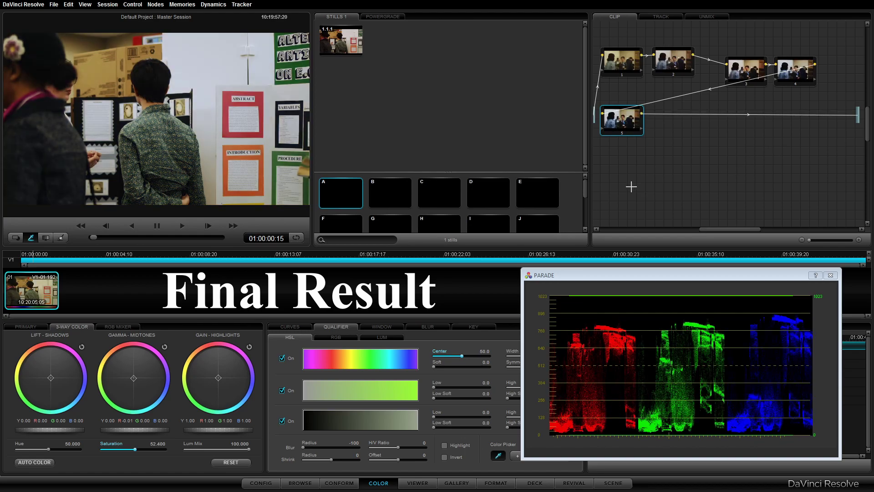
- Jump to a later moment of the graded clip to preview it
click(193, 237)
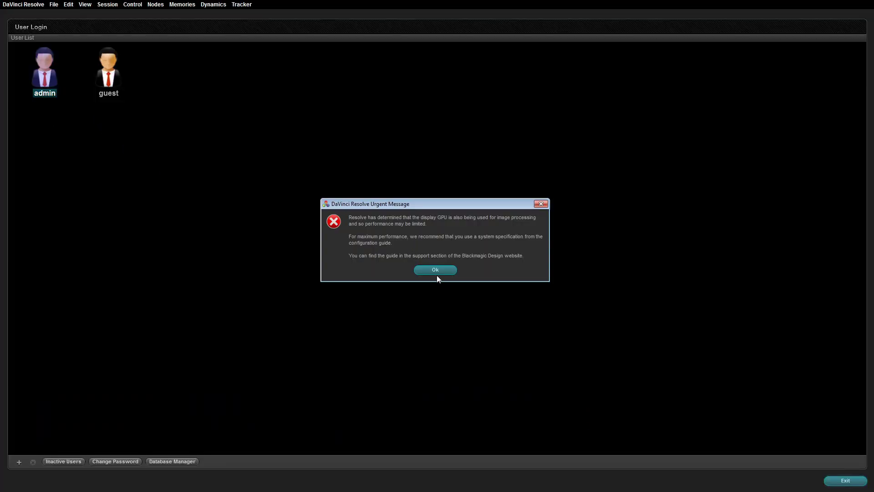
- Dismiss the GPU warning, add A018_02221019_C052.mov from G:\New folder to the media pool, then go to Conform
click(438, 275)
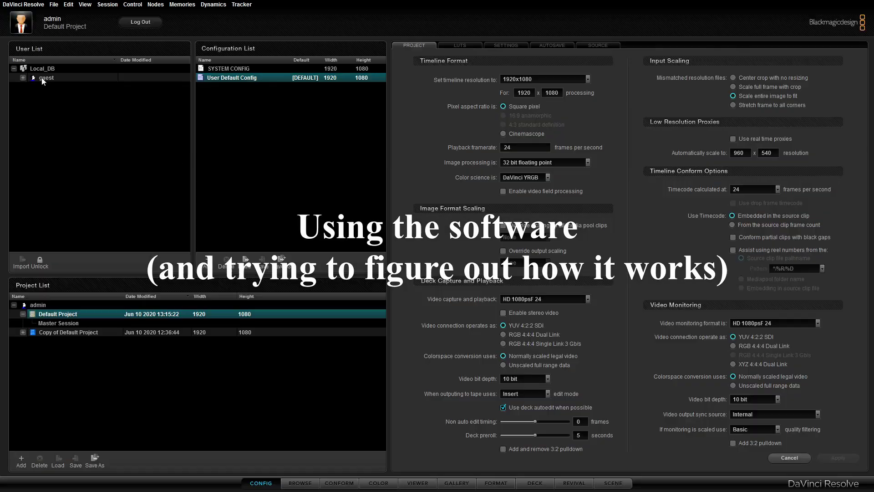
click(307, 485)
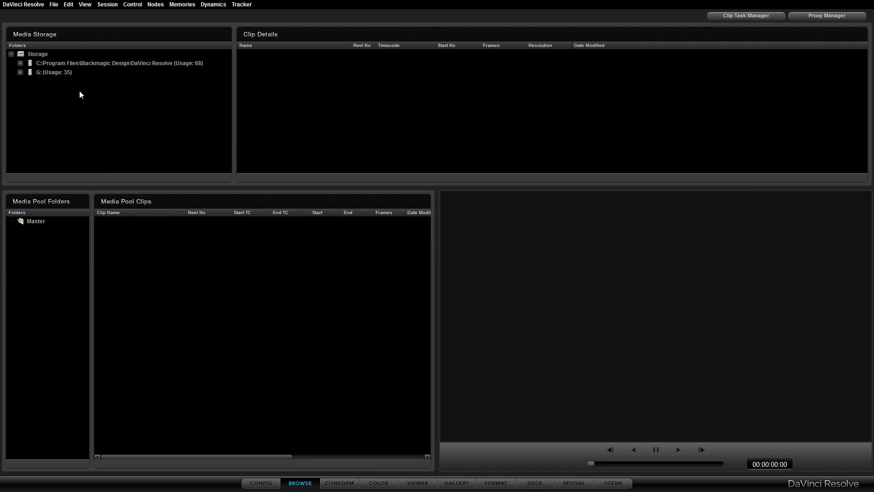
click(66, 73)
double_click(256, 100)
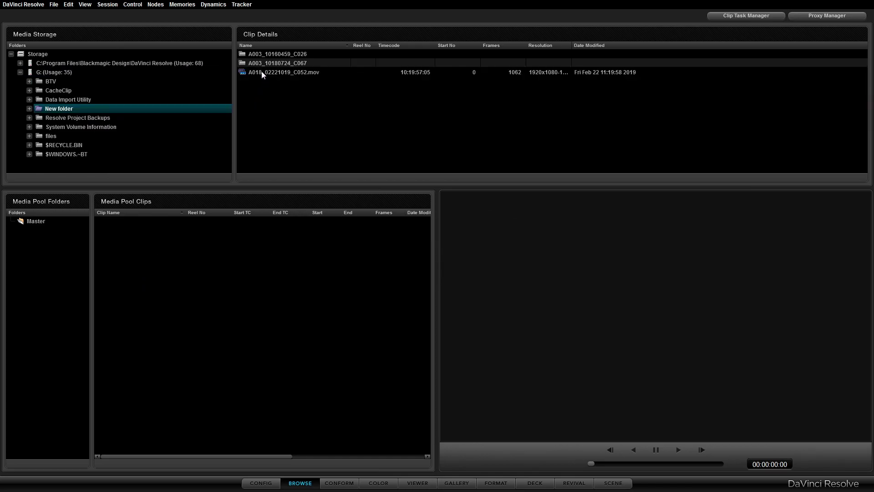
click(261, 72)
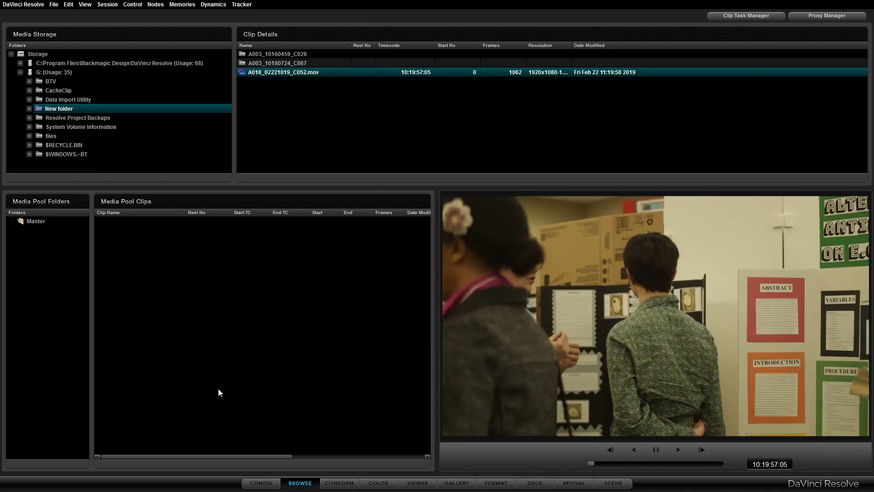
double_click(317, 71)
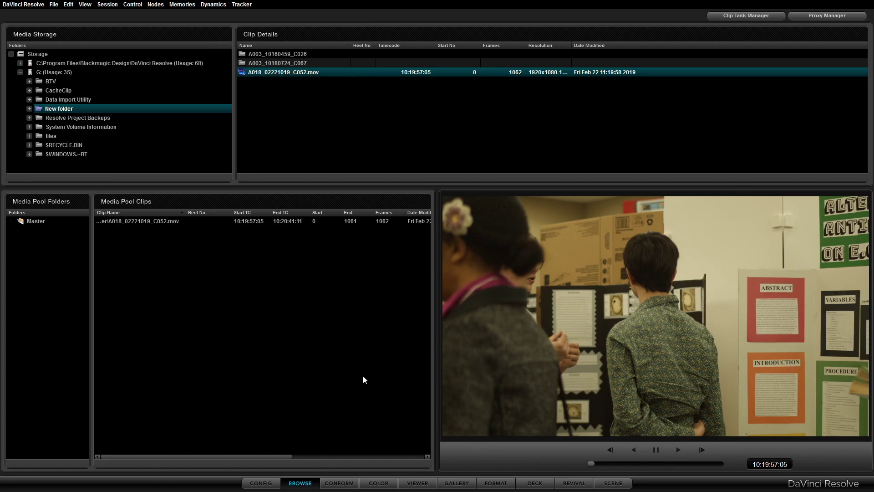
click(352, 483)
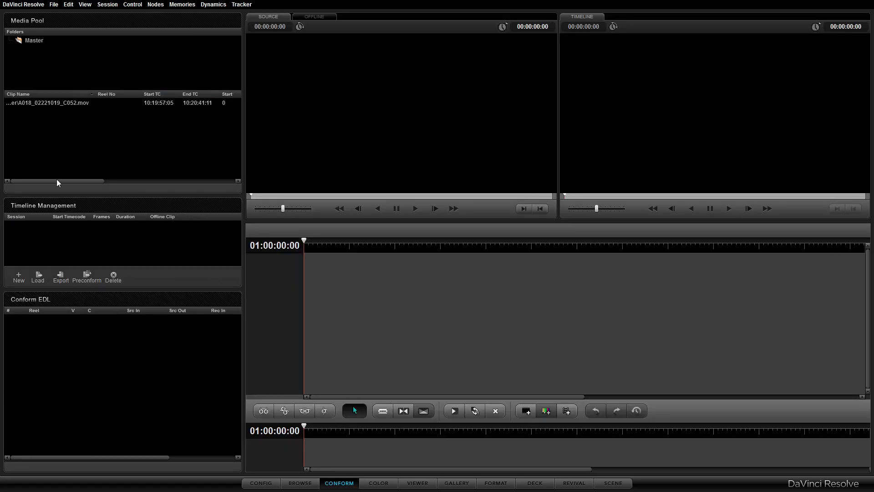
click(62, 107)
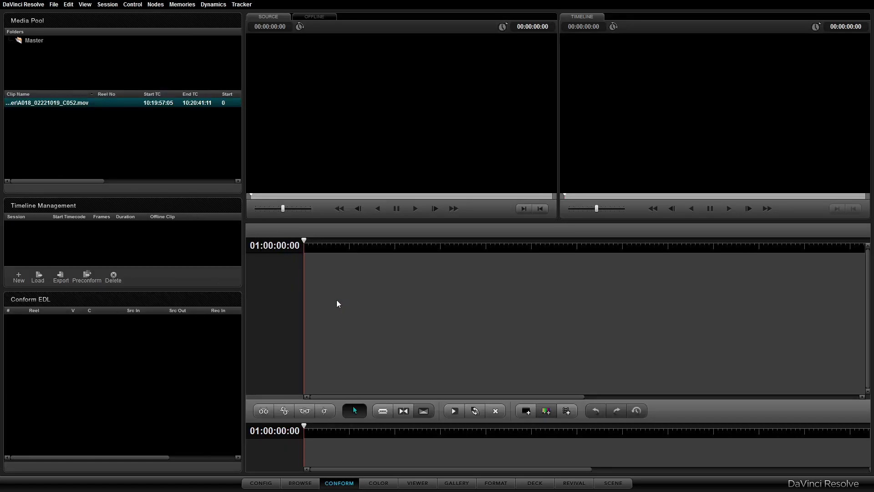
right_click(57, 106)
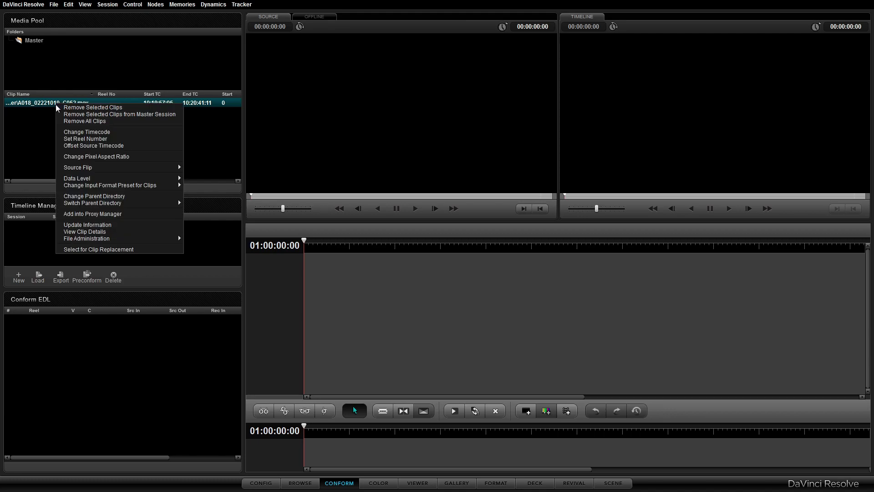
click(25, 113)
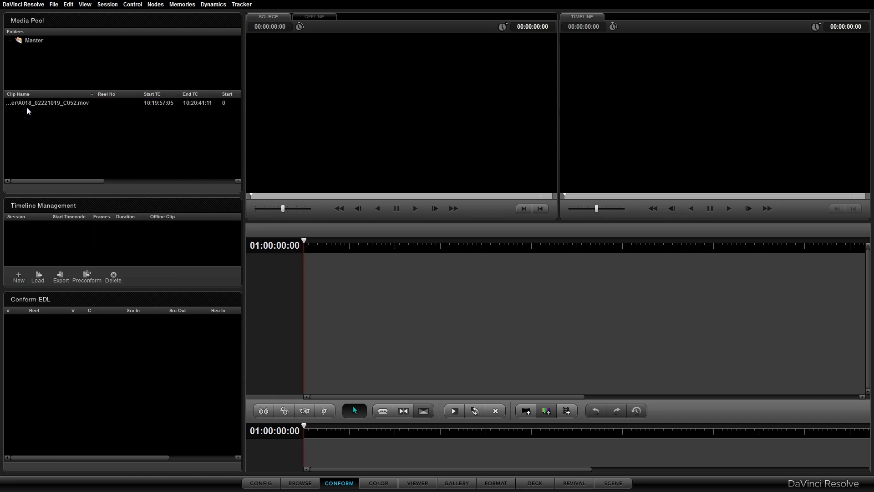
click(29, 106)
click(30, 41)
click(182, 103)
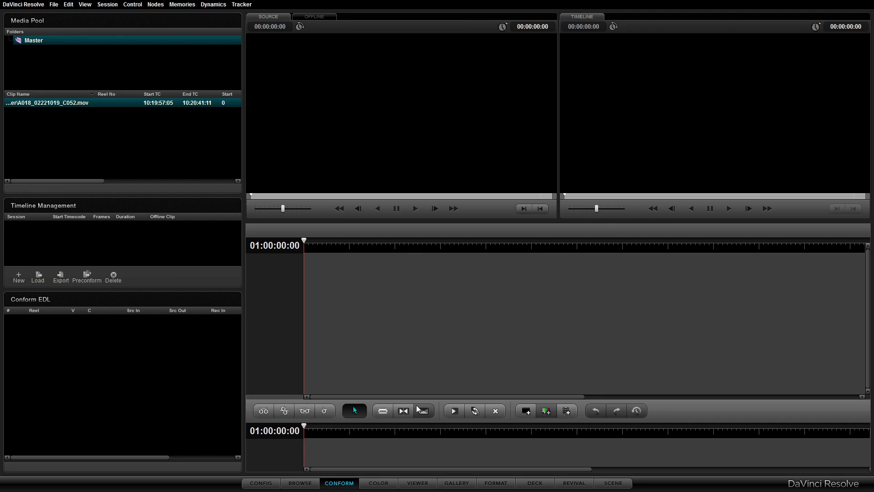
click(374, 484)
click(339, 483)
click(38, 276)
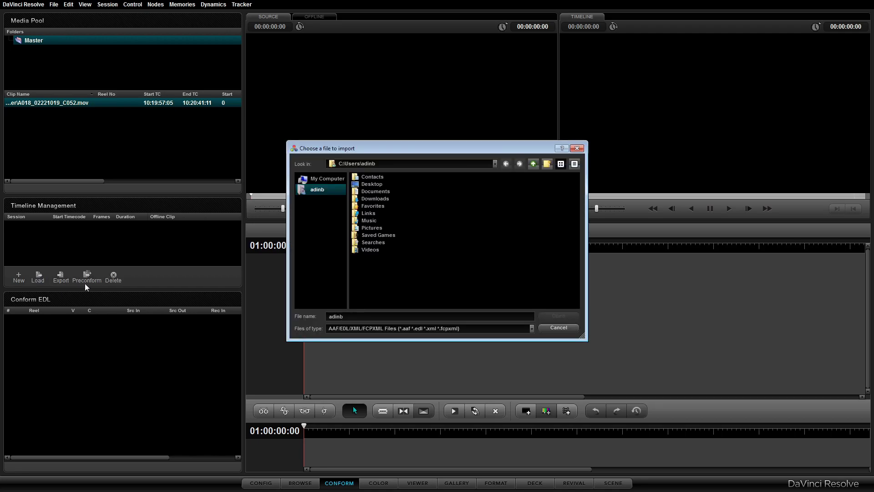
click(543, 331)
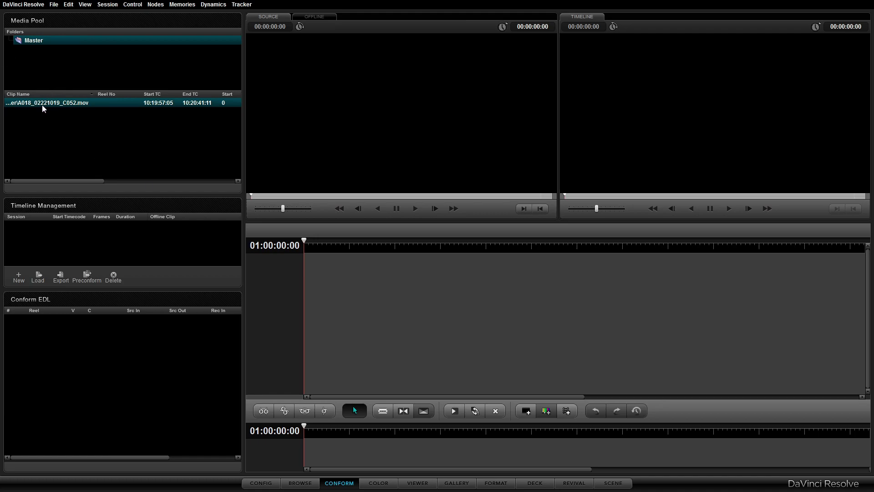
right_click(44, 107)
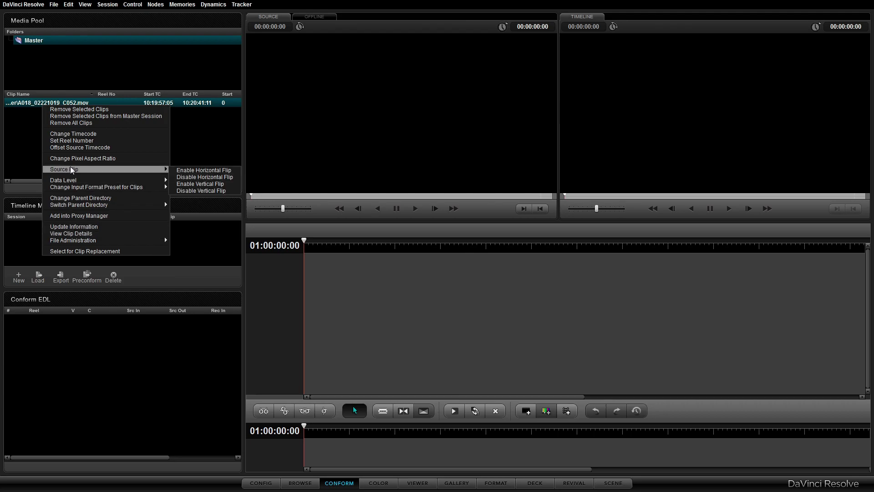
mouse_move(71, 181)
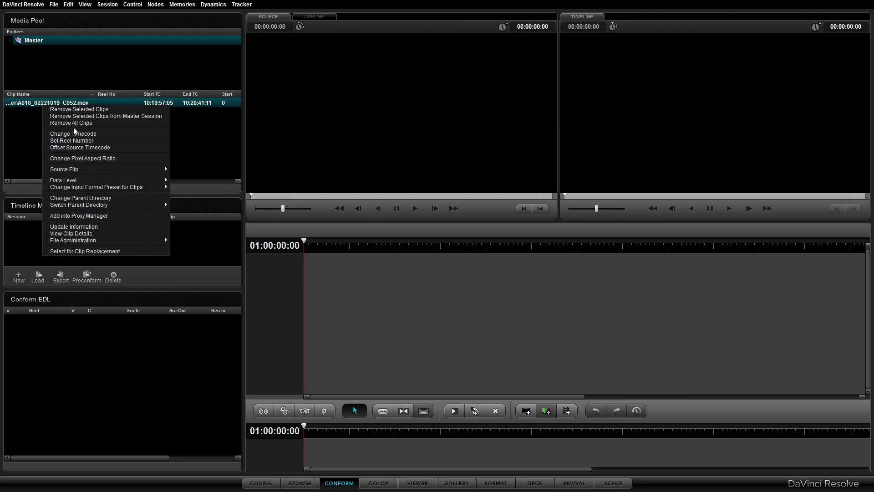
click(108, 4)
mouse_move(85, 5)
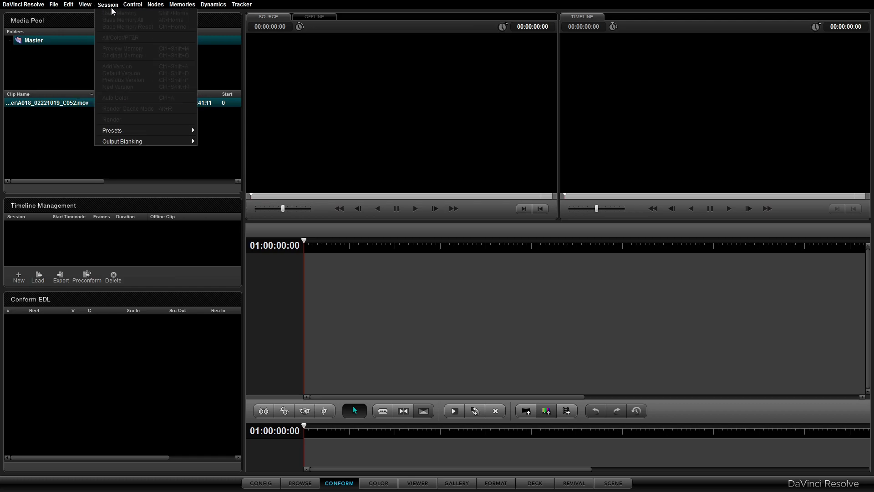
mouse_move(143, 6)
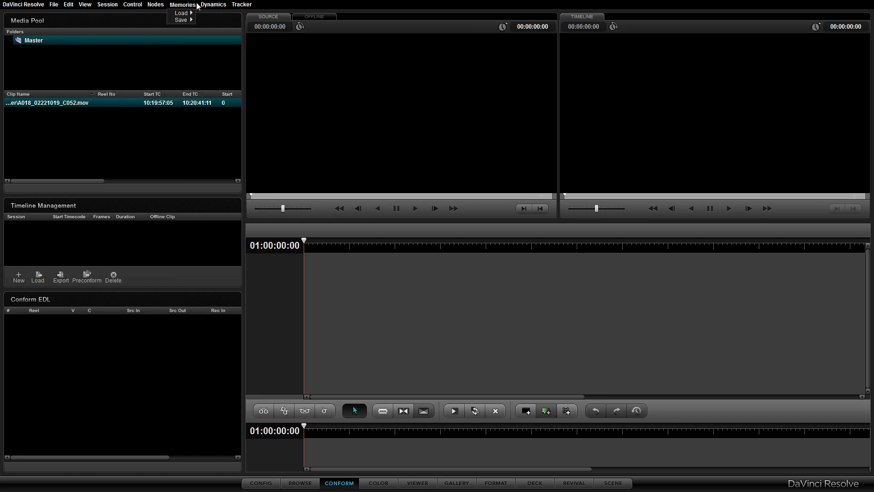
mouse_move(48, 4)
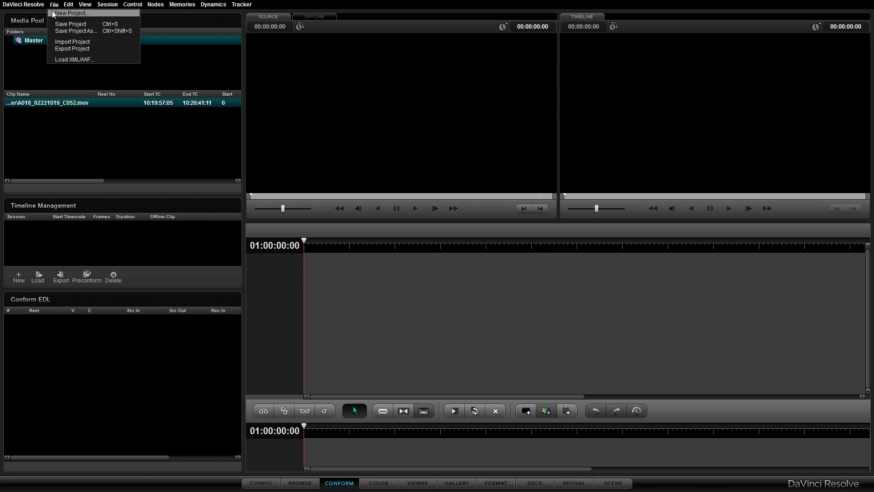
click(61, 134)
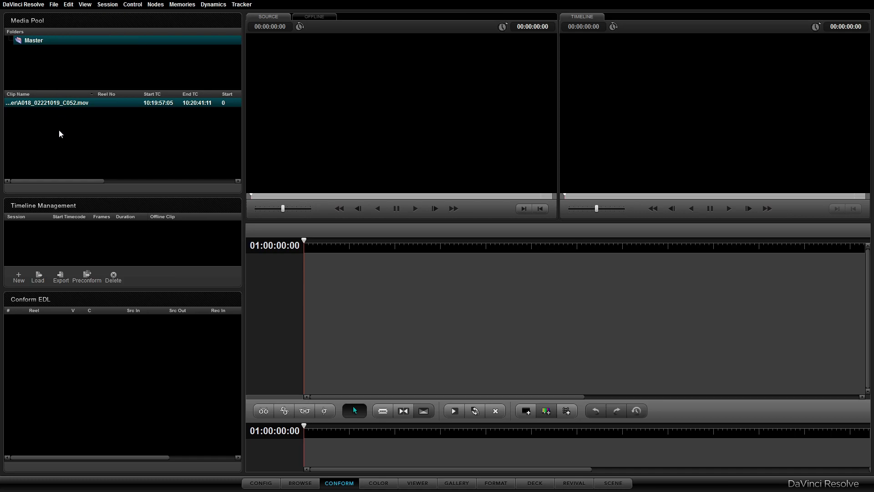
- Create a Master Session timeline from the clip and play it back briefly
click(21, 278)
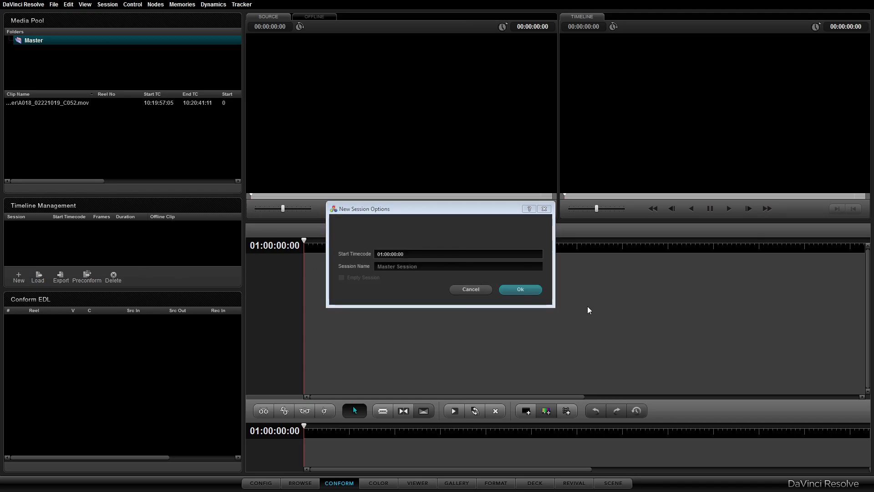
click(528, 290)
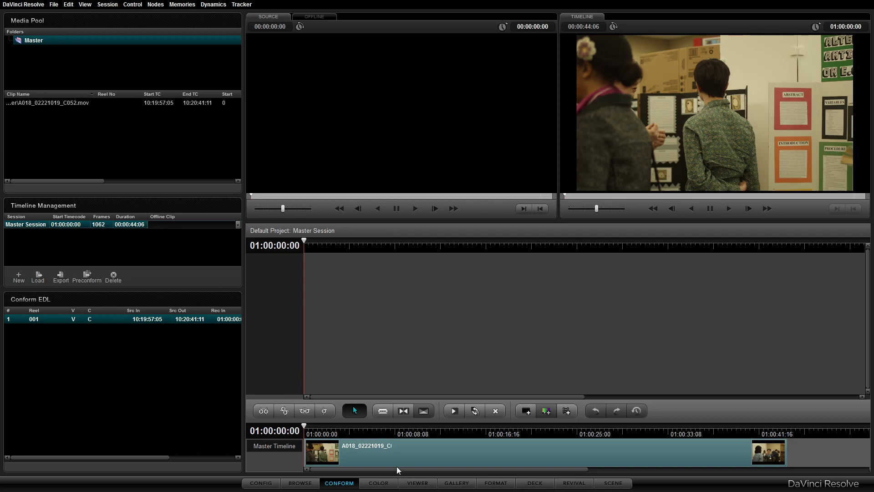
click(729, 211)
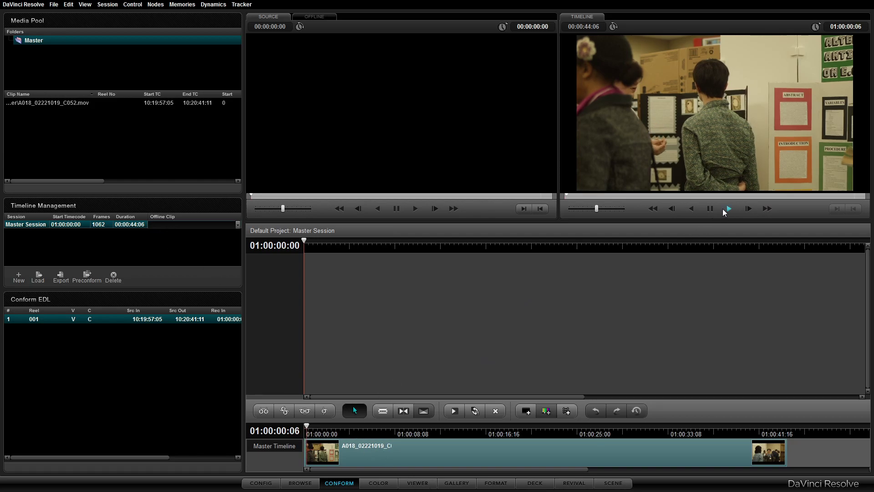
click(710, 209)
- Move the playhead to 01:00:08:00 and show that frame on the Color page
click(385, 488)
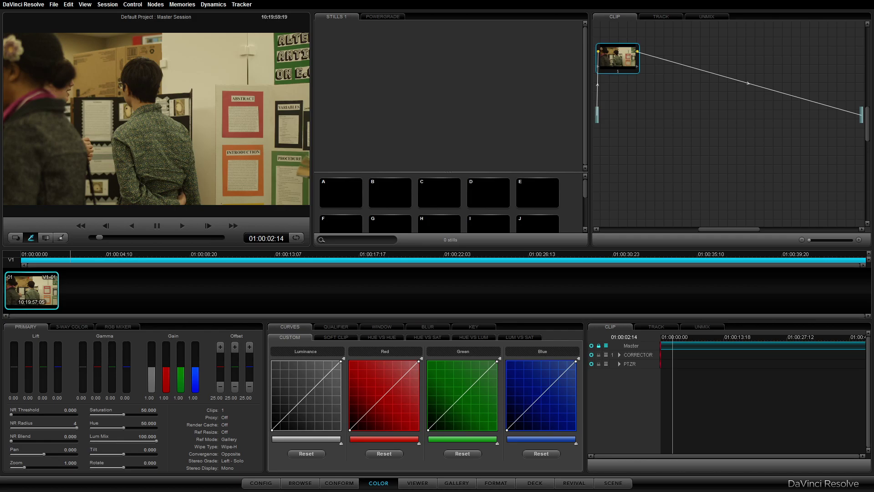
mouse_move(137, 491)
click(340, 484)
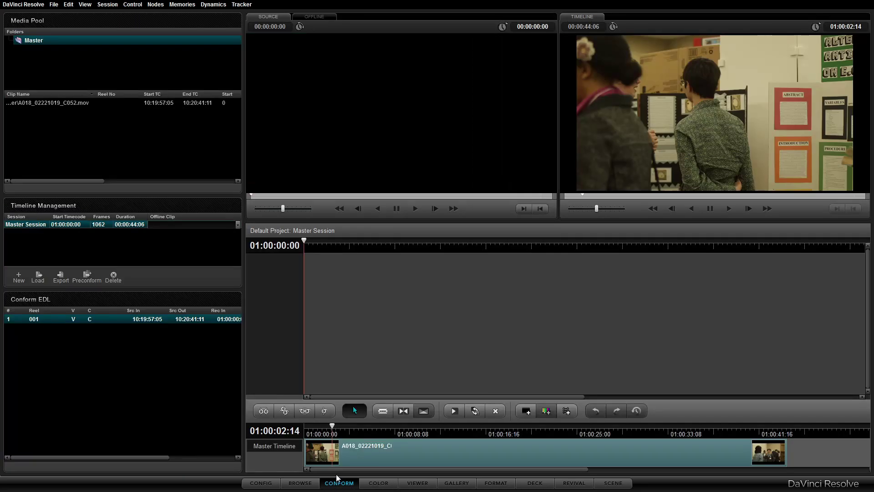
click(314, 483)
click(328, 483)
click(343, 427)
drag(343, 426, 392, 427)
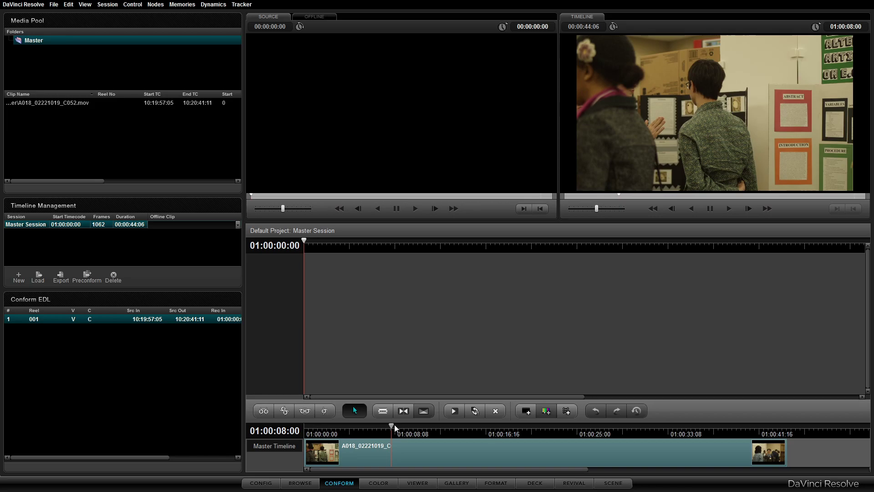
click(389, 483)
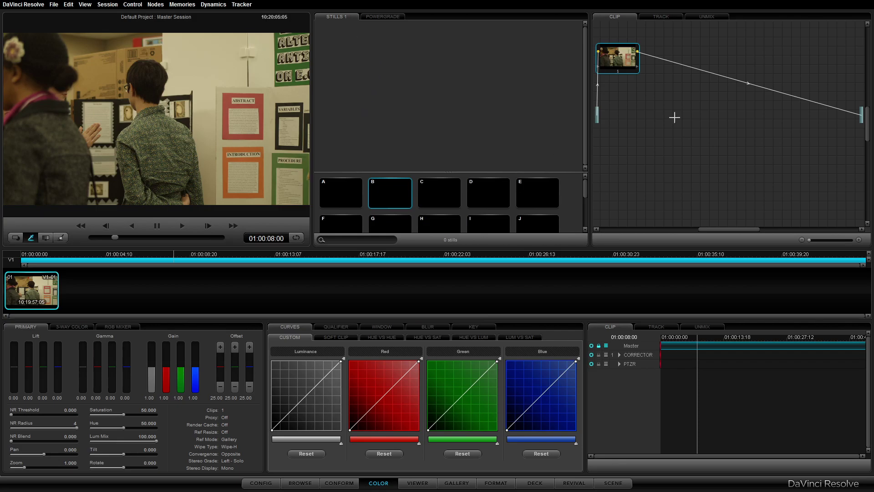
- Add corrector node 2 and wire it between node 1 and the output, removing the direct link
right_click(656, 75)
mouse_move(670, 86)
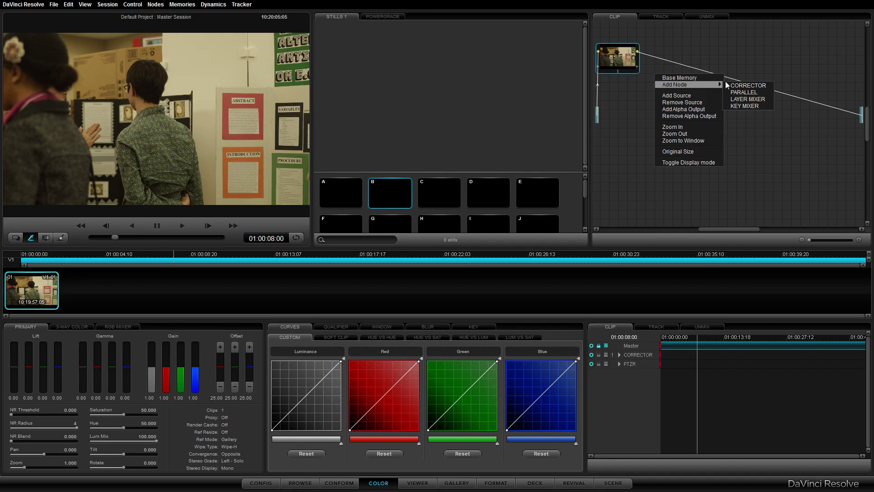
click(740, 85)
drag(655, 73, 698, 96)
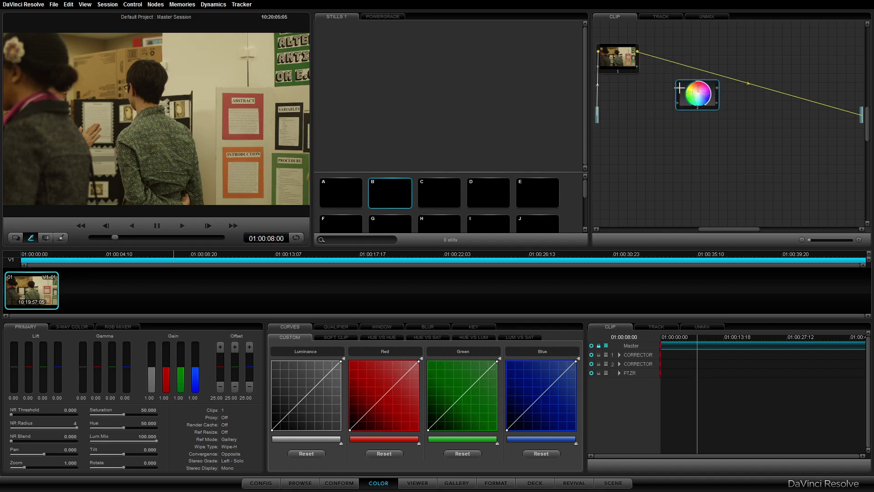
drag(679, 86, 675, 84)
mouse_move(638, 52)
mouse_down()
mouse_move(677, 88)
mouse_move(862, 117)
mouse_up()
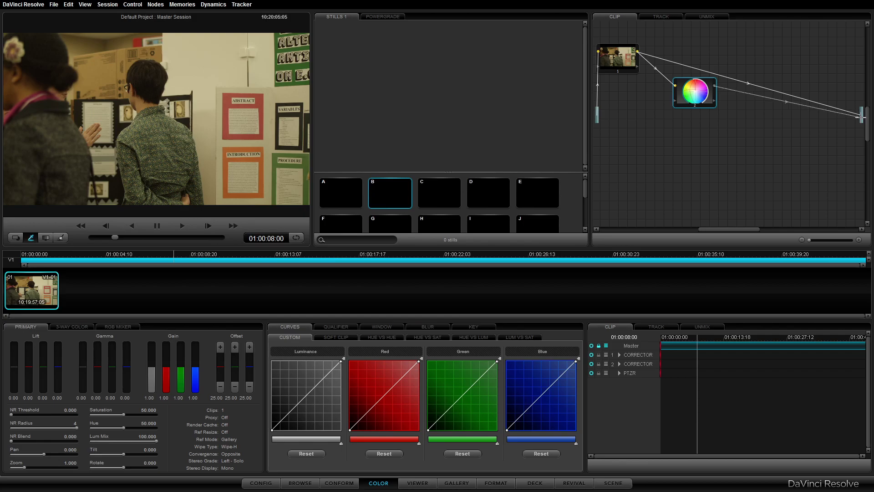
drag(715, 85, 862, 115)
right_click(749, 85)
click(771, 88)
mouse_move(696, 82)
mouse_down()
mouse_move(770, 82)
mouse_move(862, 117)
mouse_up()
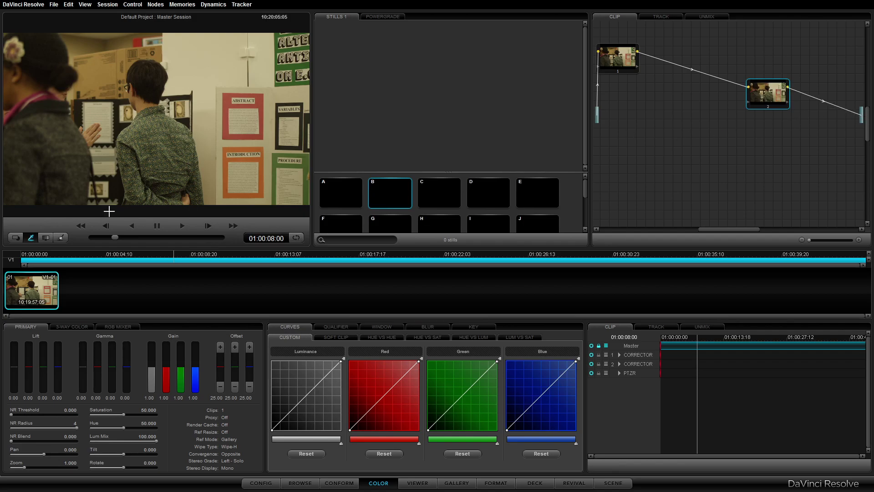
- On node 2, raise red gain and add a slight shadow curve point, then review wheels, mixer and primaries
drag(167, 368, 174, 359)
drag(289, 412, 309, 393)
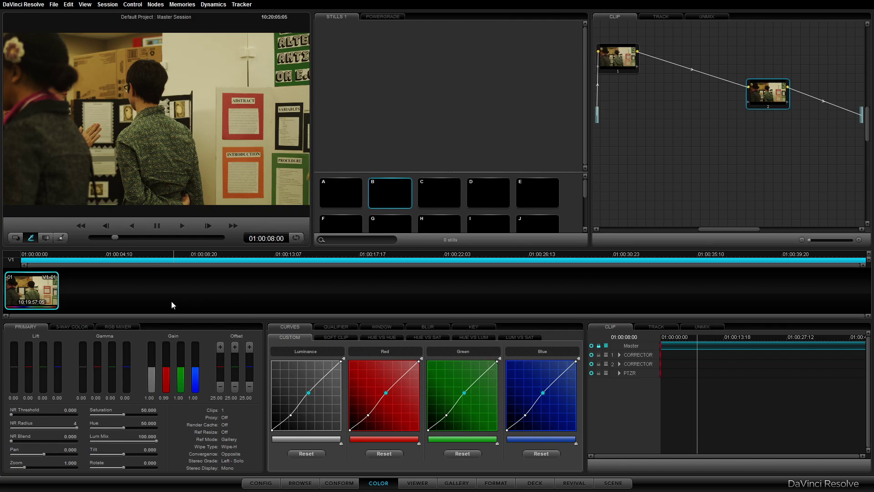
click(84, 324)
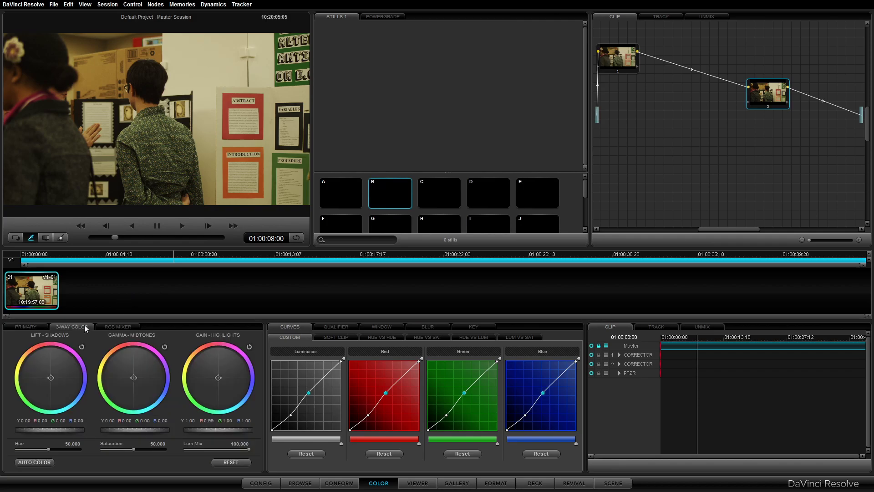
click(127, 325)
click(26, 327)
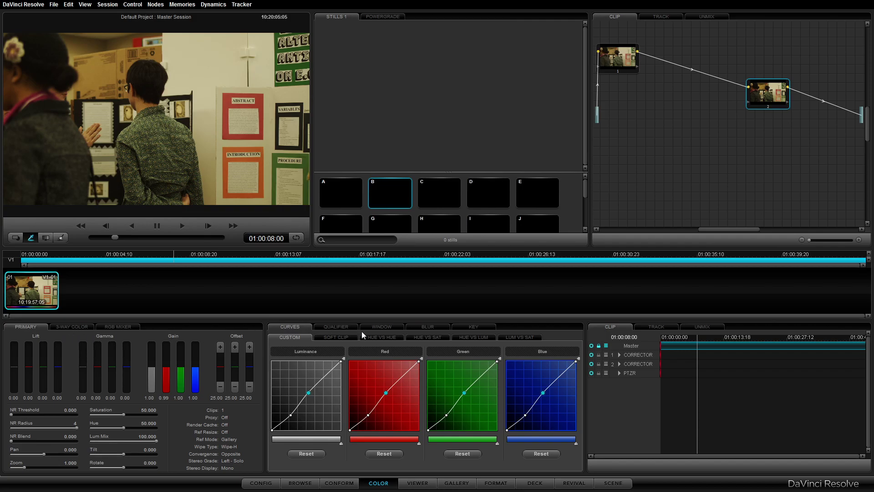
click(428, 484)
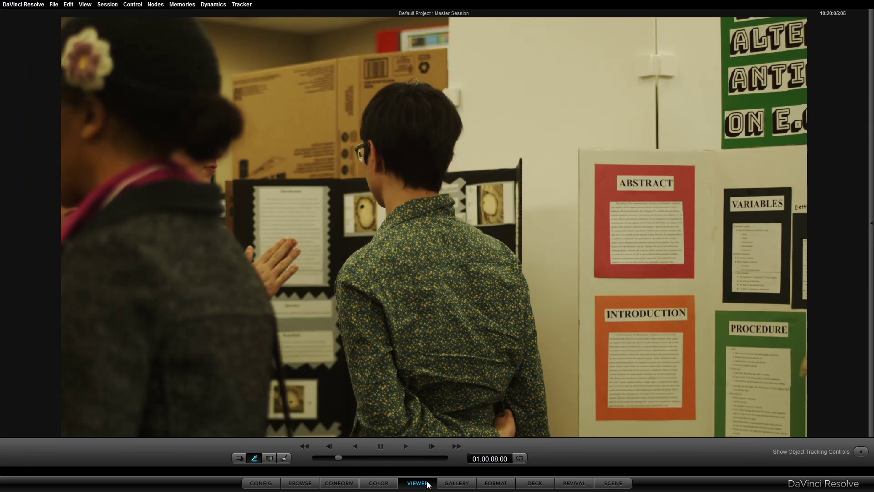
click(457, 485)
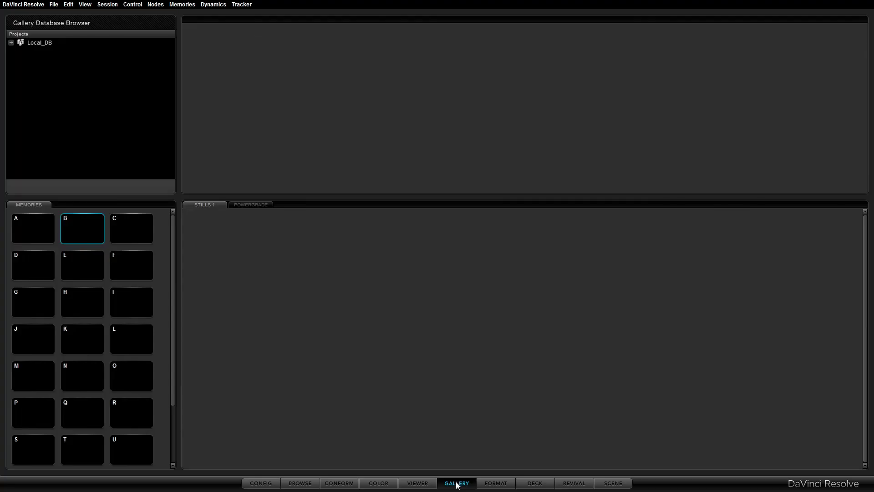
click(492, 482)
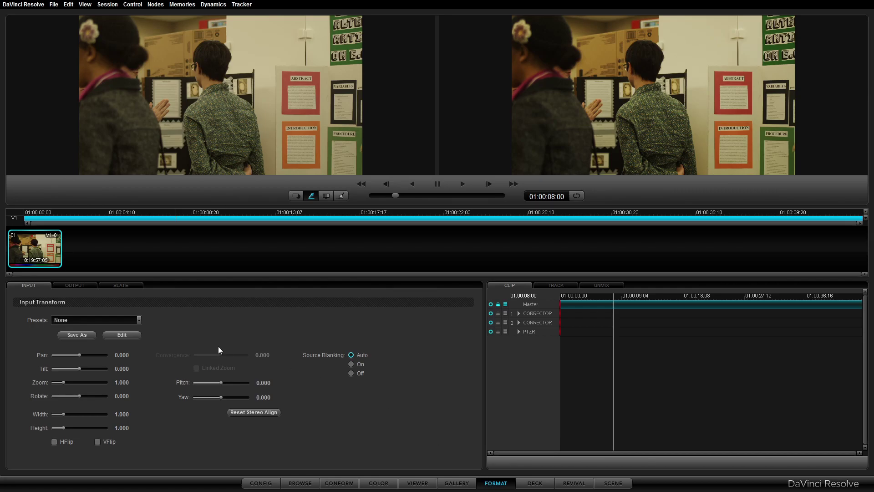
click(137, 290)
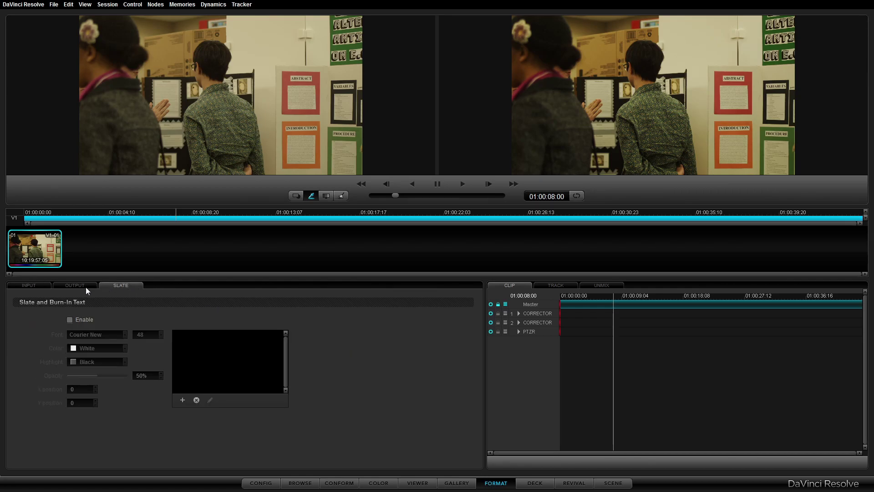
click(43, 290)
click(548, 485)
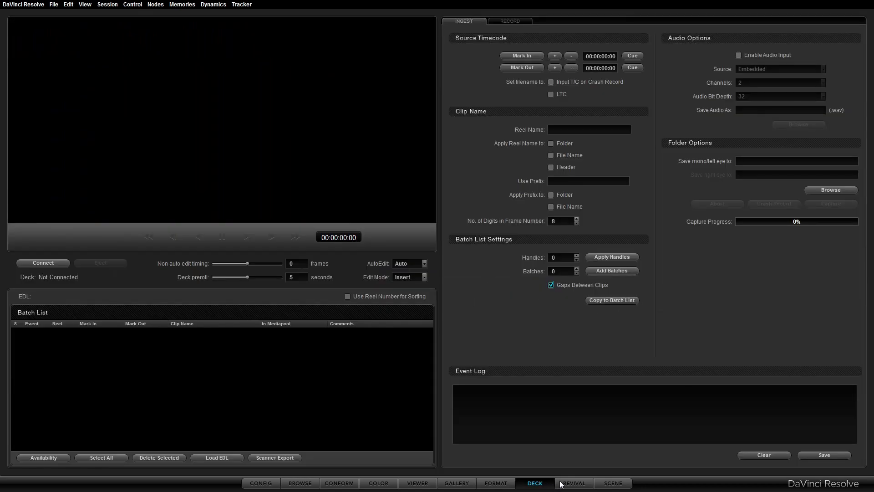
click(565, 485)
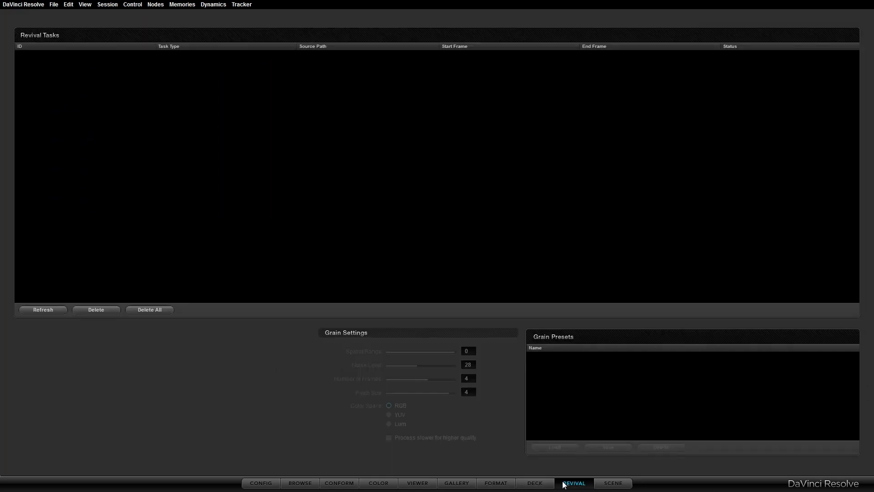
click(394, 483)
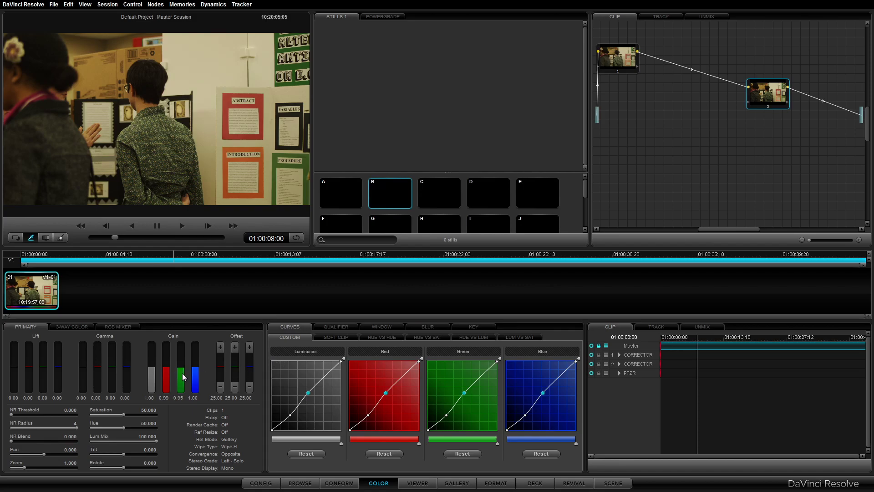
- Raise node 2's blue gain to 1.07 and blue gamma, warm the midtones, then add serial node 3
drag(197, 371, 196, 360)
drag(129, 372, 114, 370)
click(79, 326)
mouse_move(135, 378)
mouse_down()
mouse_move(77, 333)
mouse_move(141, 365)
mouse_up()
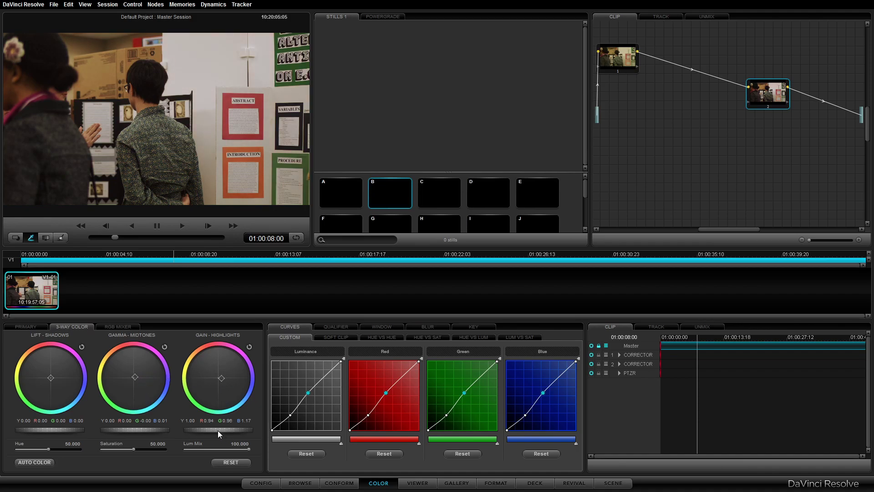
key(alt+s)
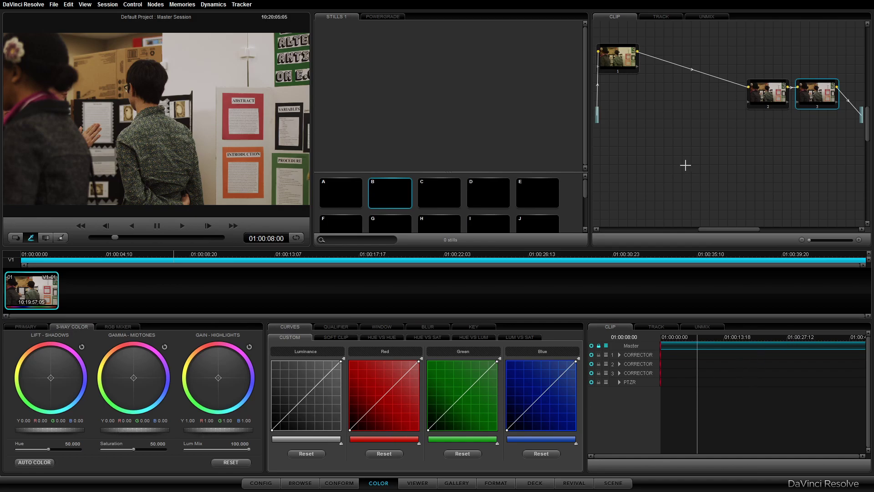
click(182, 4)
mouse_move(154, 7)
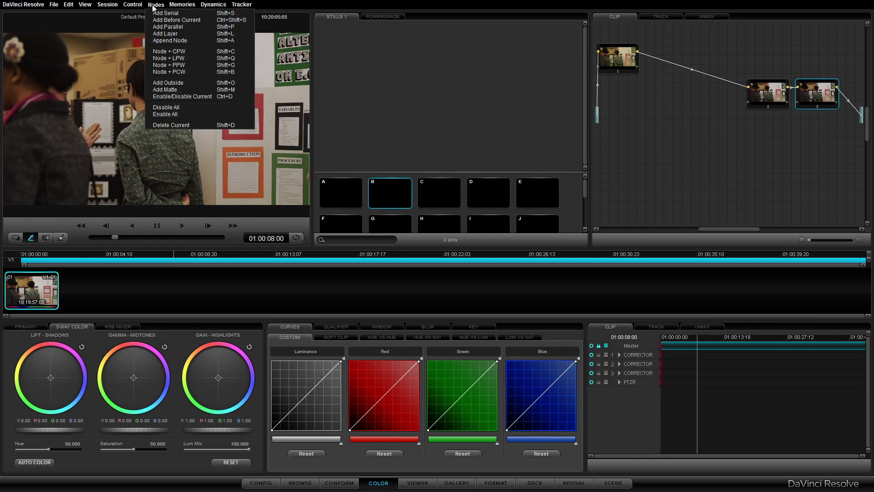
mouse_move(118, 7)
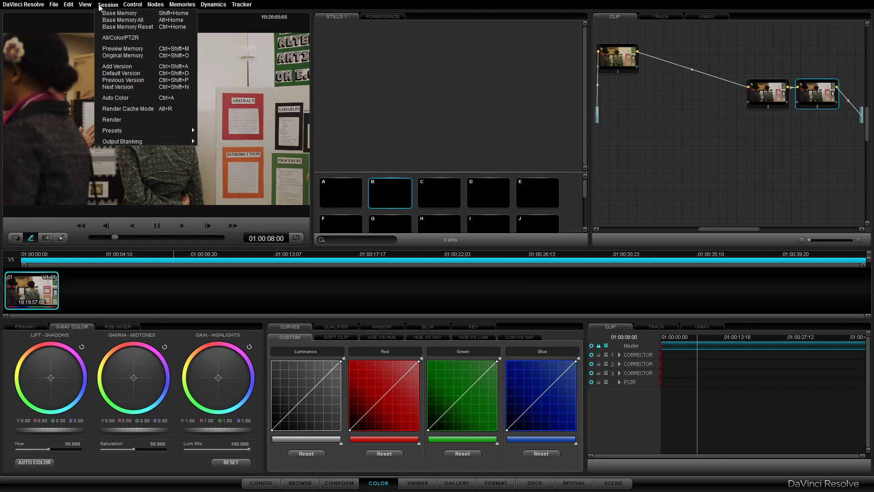
mouse_move(91, 6)
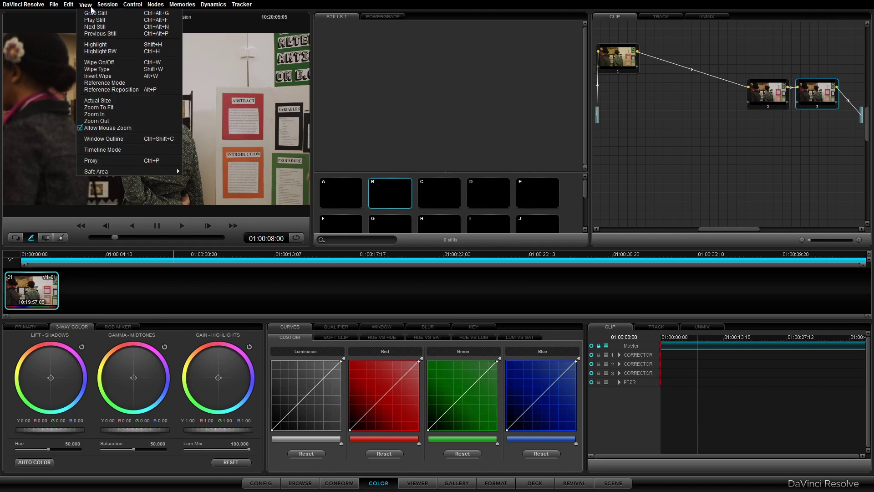
mouse_move(183, 5)
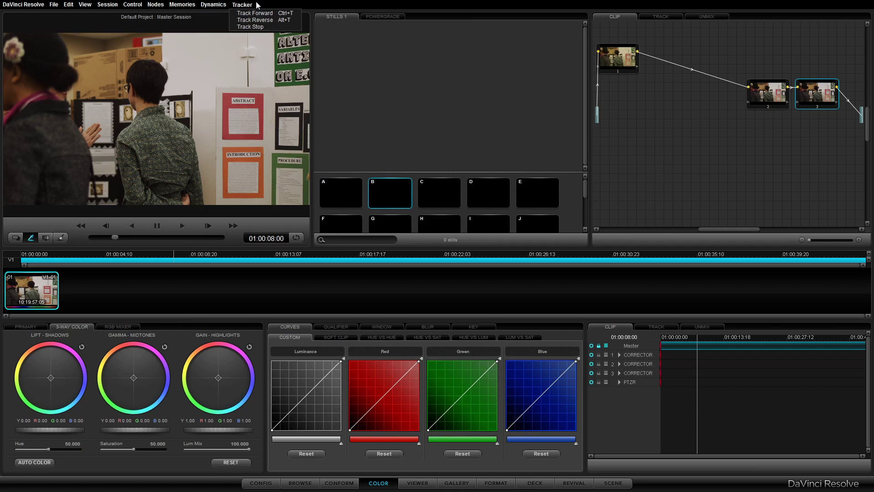
mouse_move(56, 4)
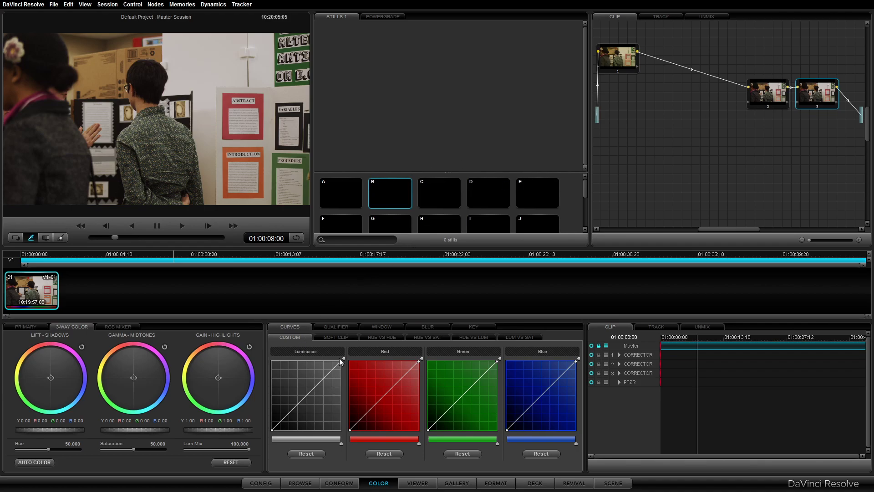
click(344, 339)
click(298, 339)
- Check node 3's Qualifier, Window, Blur and Key tabs, then return to Curves
click(347, 327)
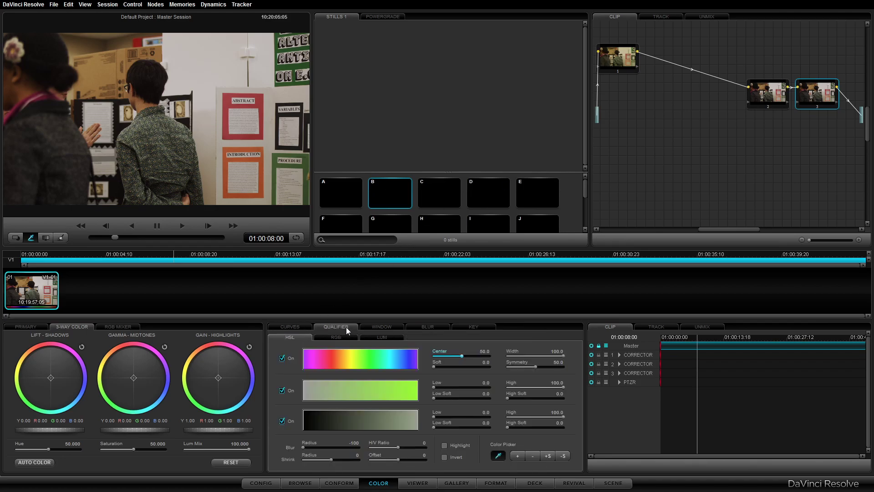
click(364, 326)
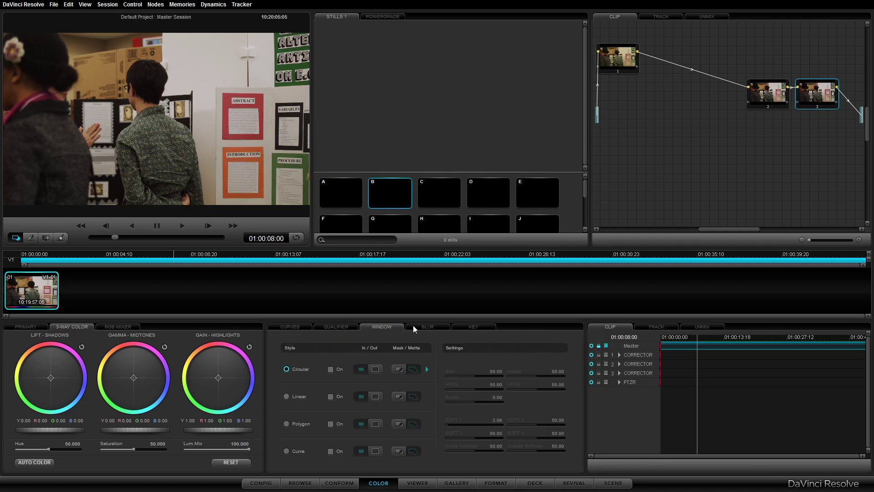
click(426, 326)
click(469, 326)
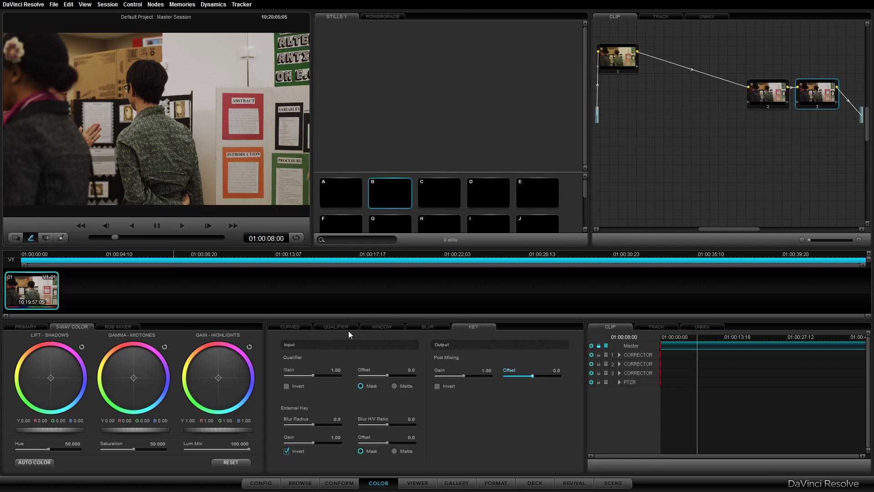
click(291, 327)
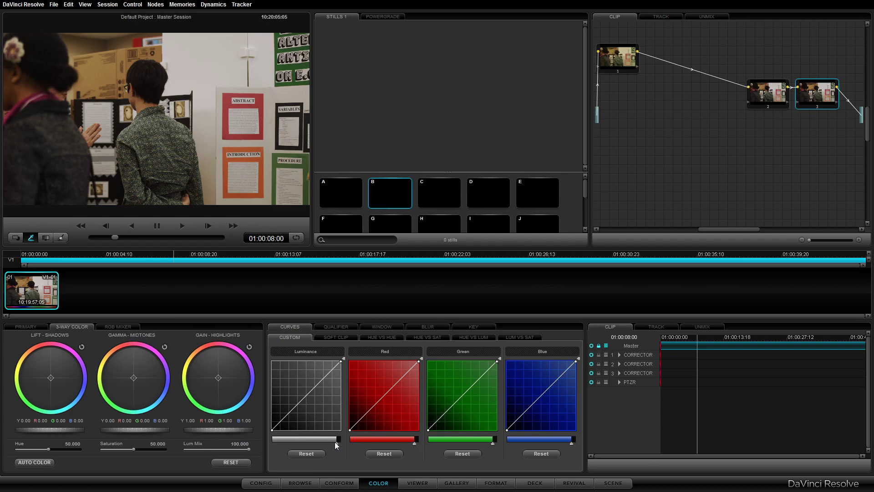
- Shape node 3's luminance curve with a low shadow point and a raised midtone point
mouse_move(273, 430)
mouse_down()
mouse_move(288, 425)
mouse_move(307, 445)
mouse_up()
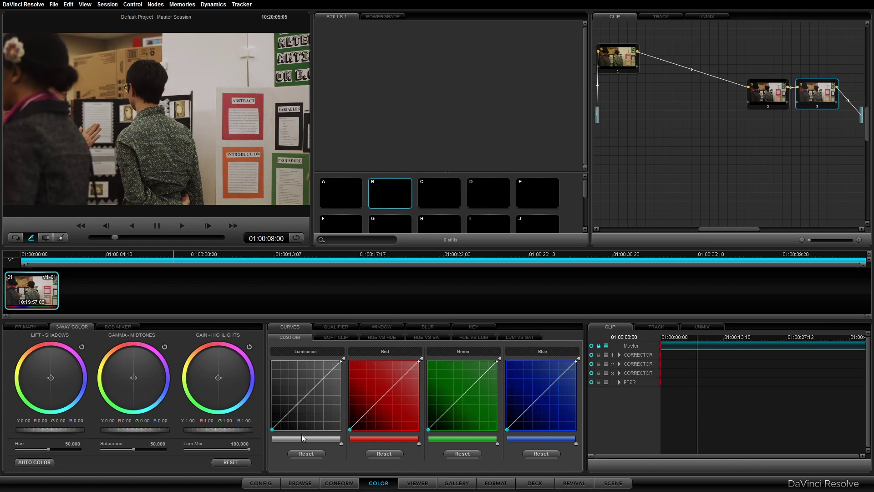
mouse_move(309, 449)
mouse_down()
mouse_move(294, 418)
mouse_move(294, 431)
mouse_up()
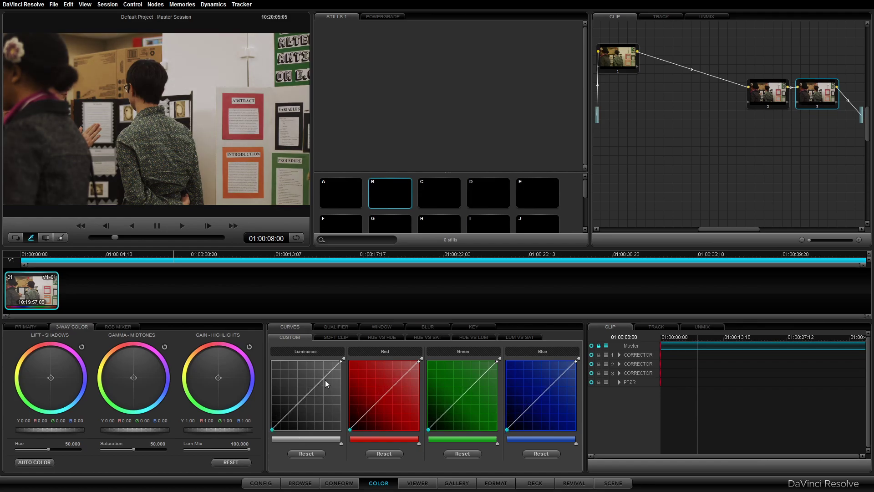
drag(341, 361, 345, 368)
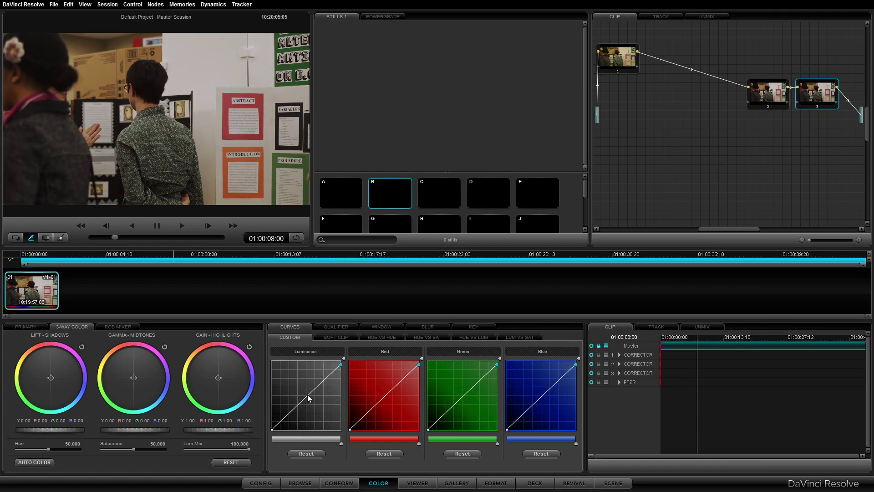
drag(283, 419, 283, 423)
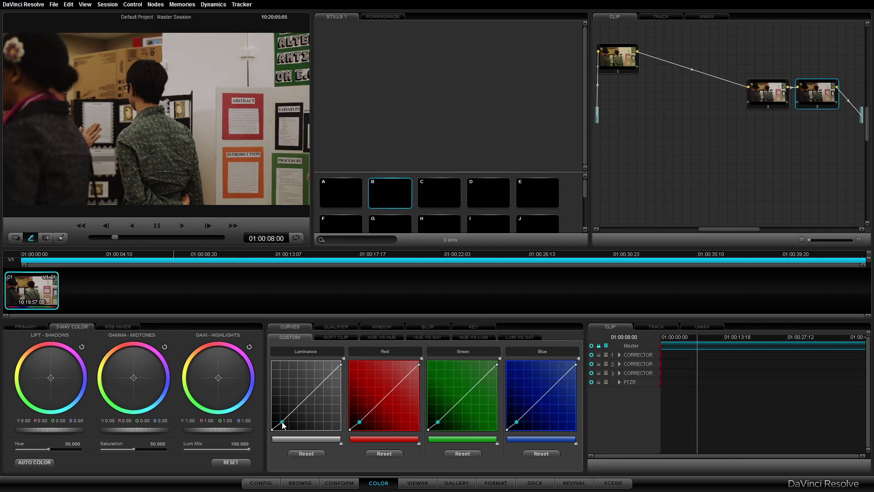
drag(315, 388, 316, 387)
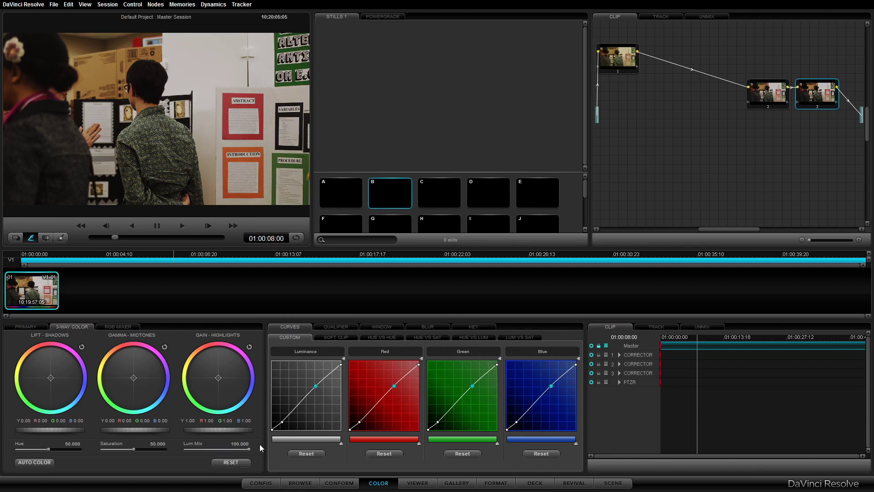
click(338, 337)
- Show node 3's Hue vs Hue curve and check the Blur, Window, Qualifier and Key tabs
click(365, 337)
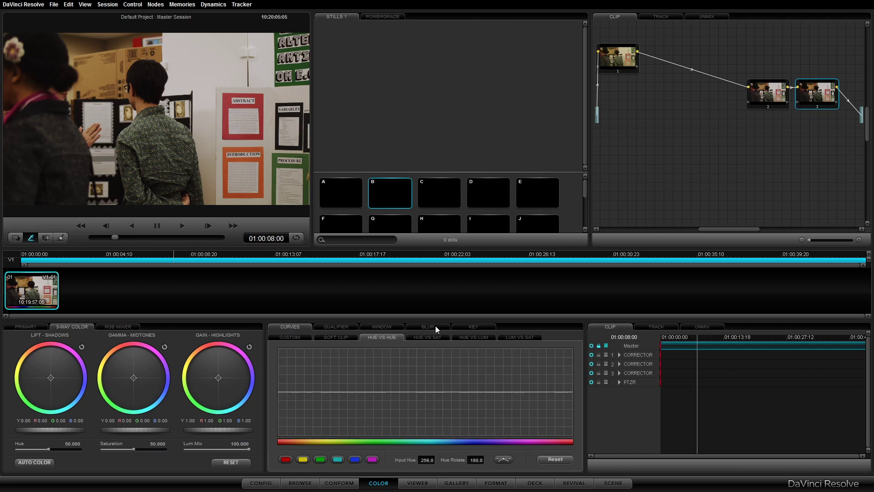
click(435, 326)
click(382, 327)
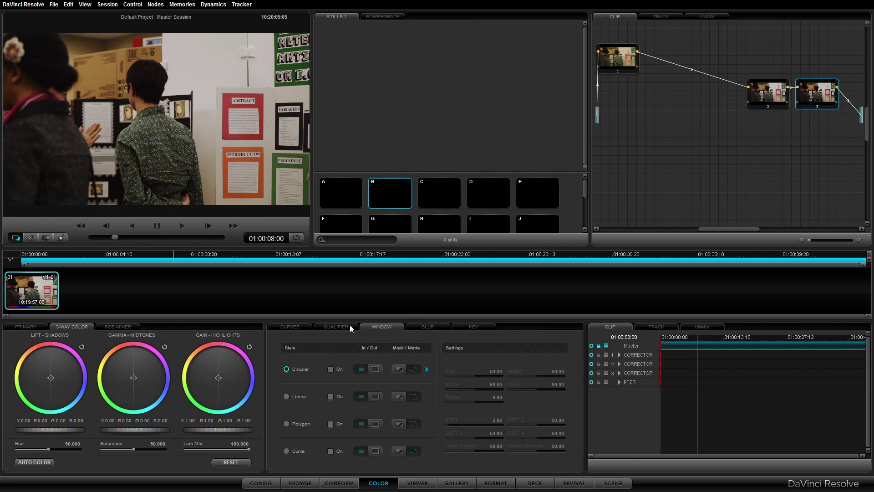
click(350, 326)
click(482, 327)
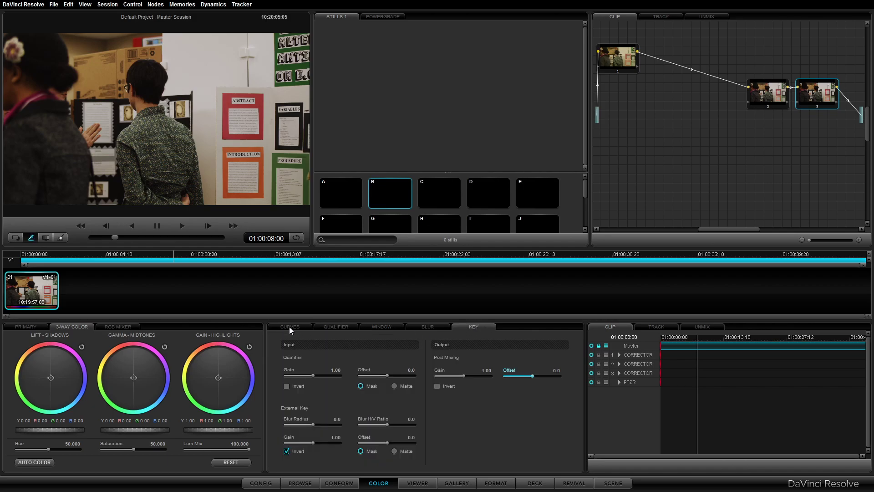
click(290, 328)
- Review node 3's RGB mixer, colour wheels and primary bars, ending on RGB Mixer, and move node 2 up-left
click(136, 328)
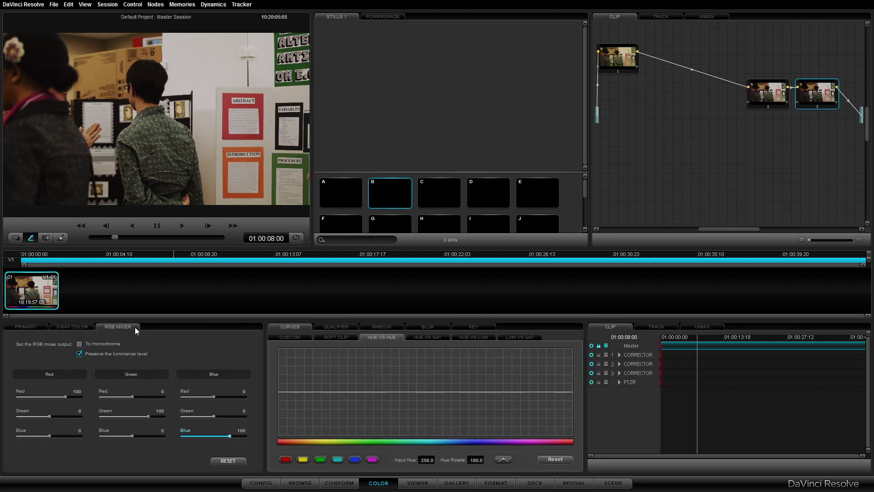
click(89, 326)
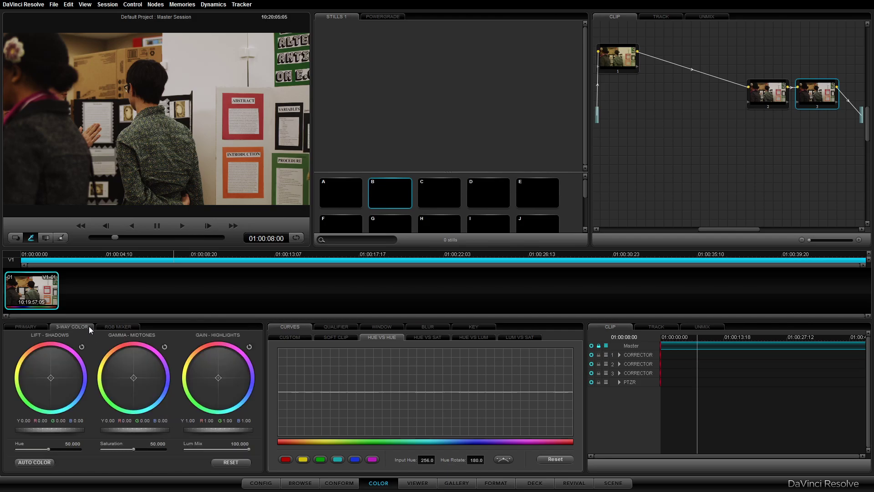
click(32, 328)
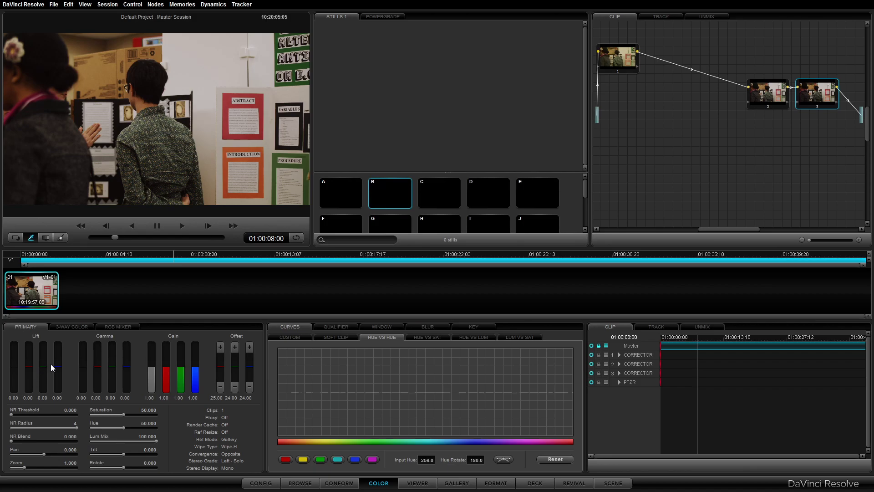
click(78, 326)
click(104, 326)
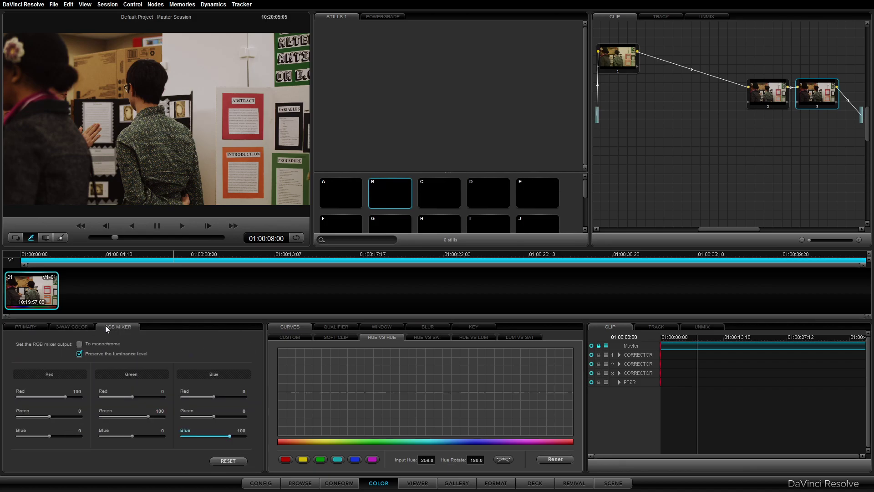
drag(772, 93, 689, 61)
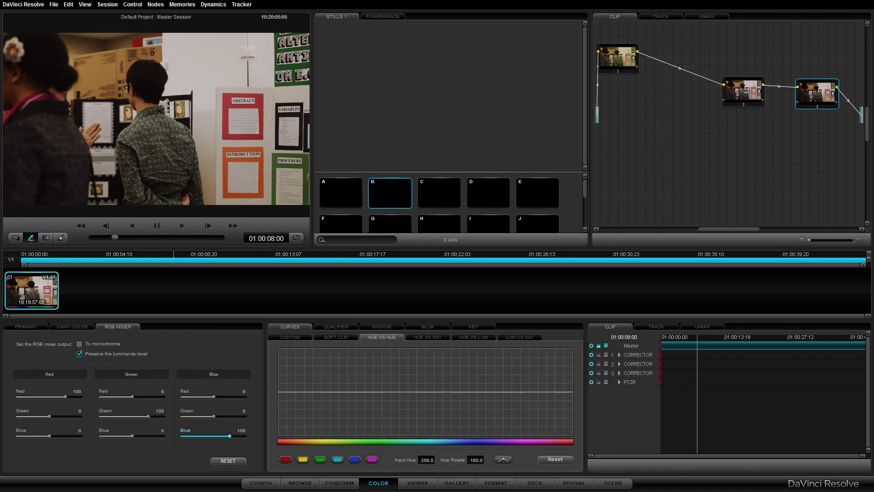
- Check the Track and Unmix node graphs, then move node 3 in line with the others
click(674, 19)
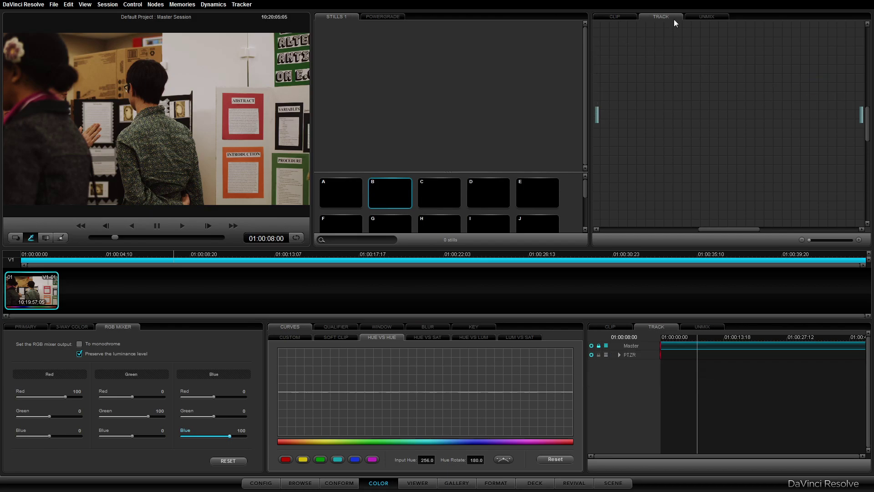
click(708, 17)
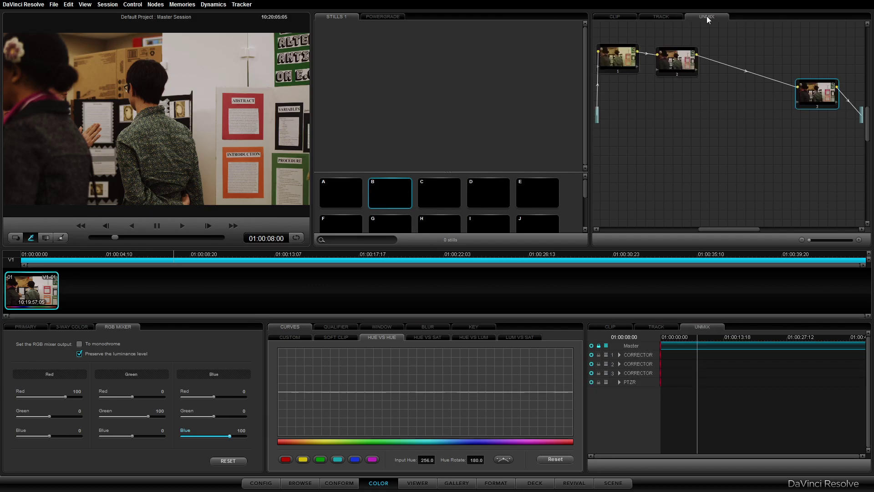
click(629, 15)
drag(818, 94, 750, 71)
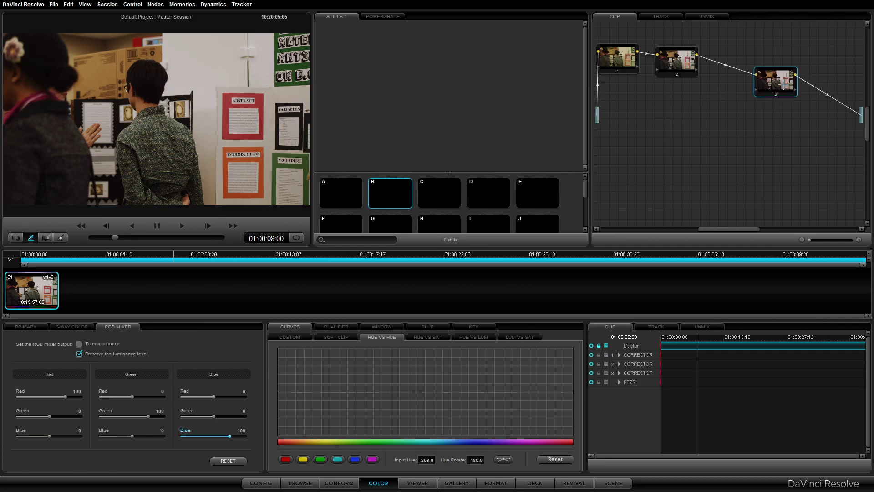
- Look through node 3's LUT menu without applying one, then show the 3-Way Color wheels
right_click(758, 75)
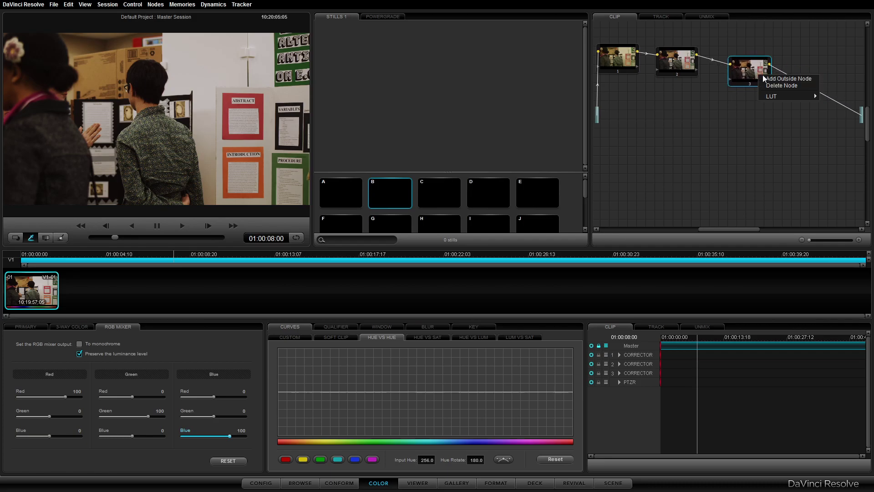
mouse_move(770, 96)
mouse_move(846, 117)
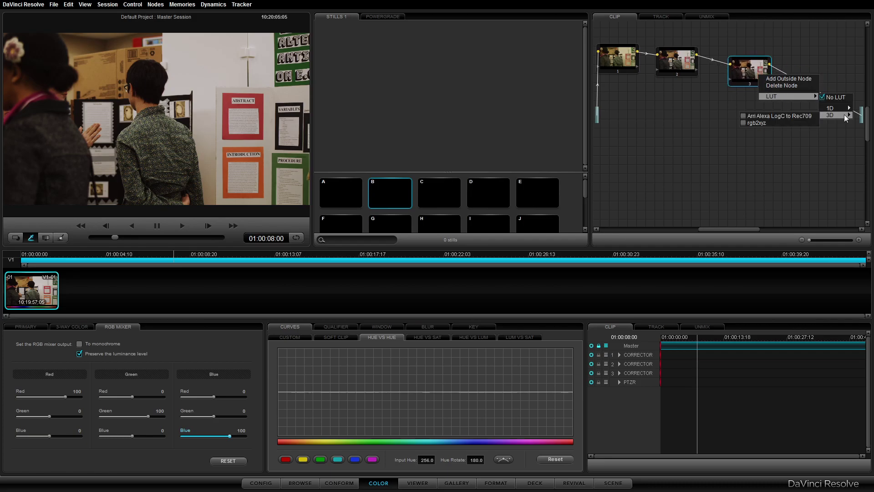
click(803, 117)
click(75, 327)
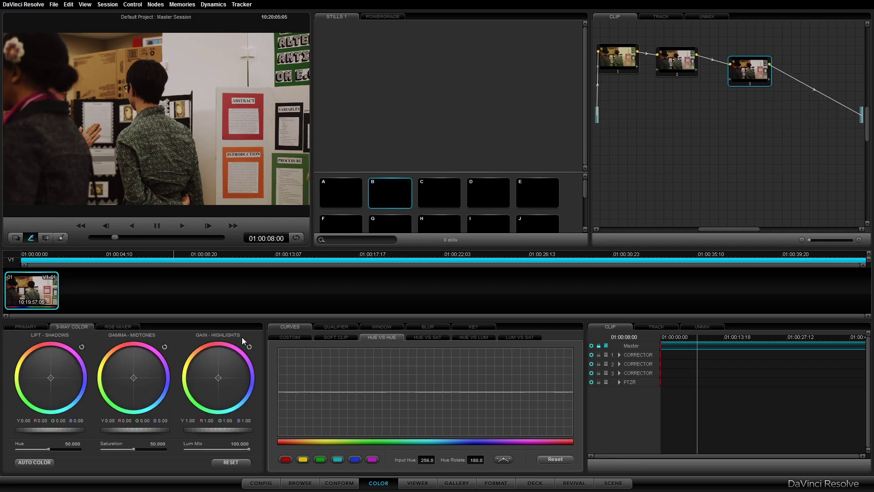
- Bow node 3's ganged custom curves upward through the midtones, reset Lum Mix to 100, and add serial node 4
click(290, 335)
click(319, 326)
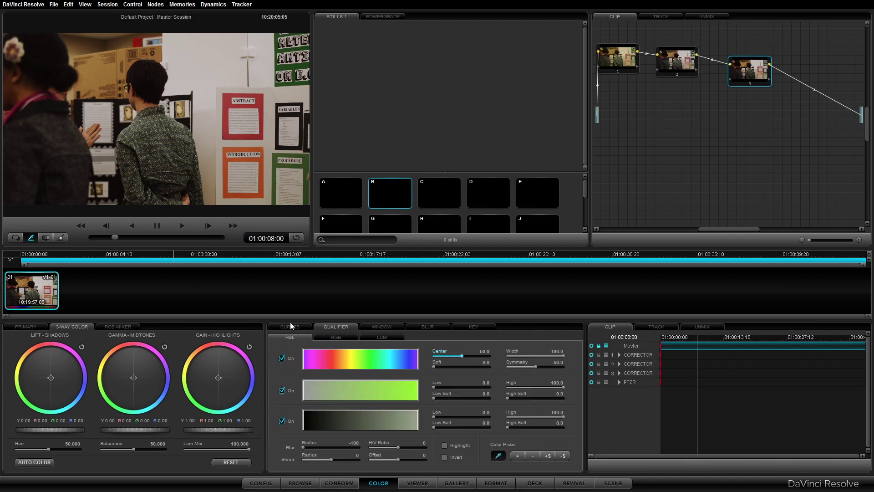
click(291, 326)
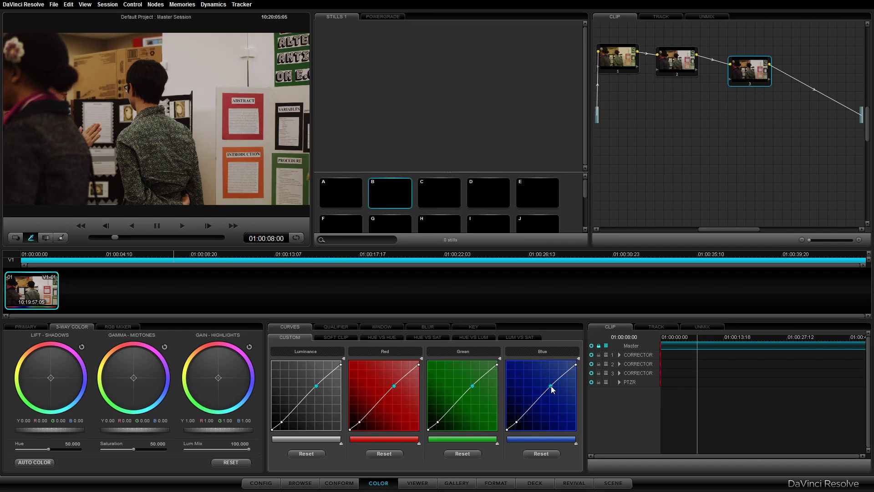
drag(551, 386, 548, 385)
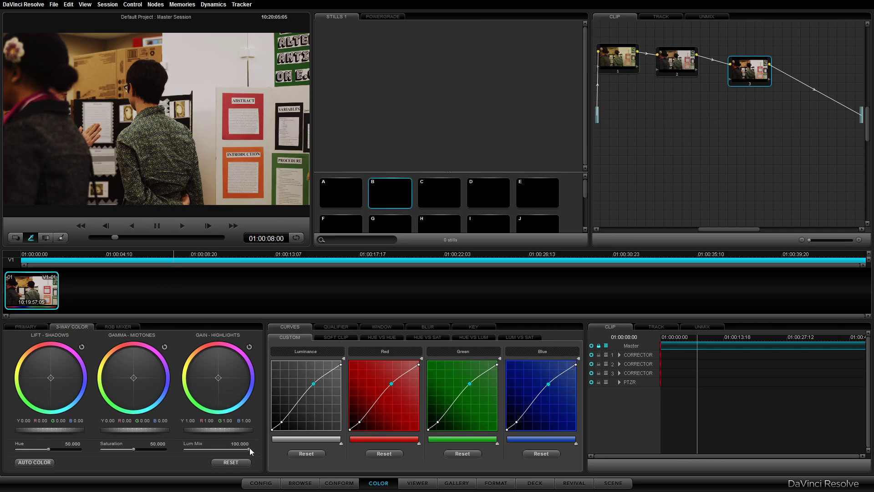
double_click(221, 449)
key(alt+s)
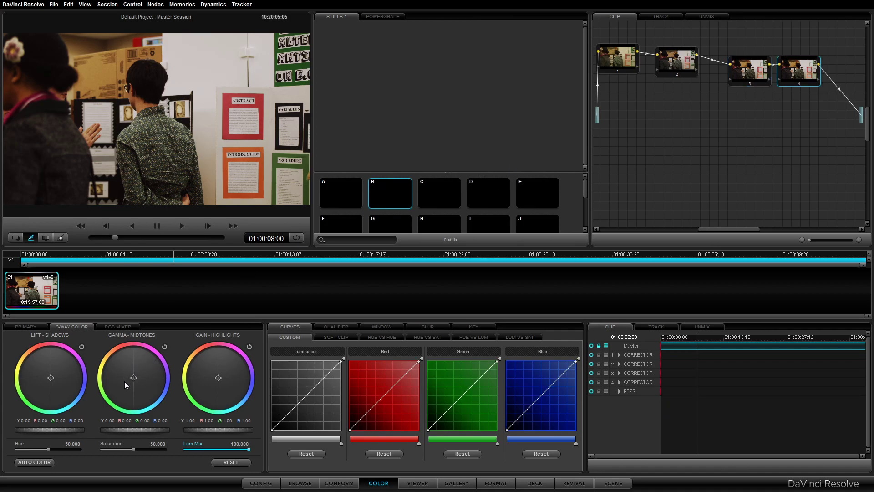
- Try Auto Color on node 4, delete node 4, then undo the deletion
click(48, 462)
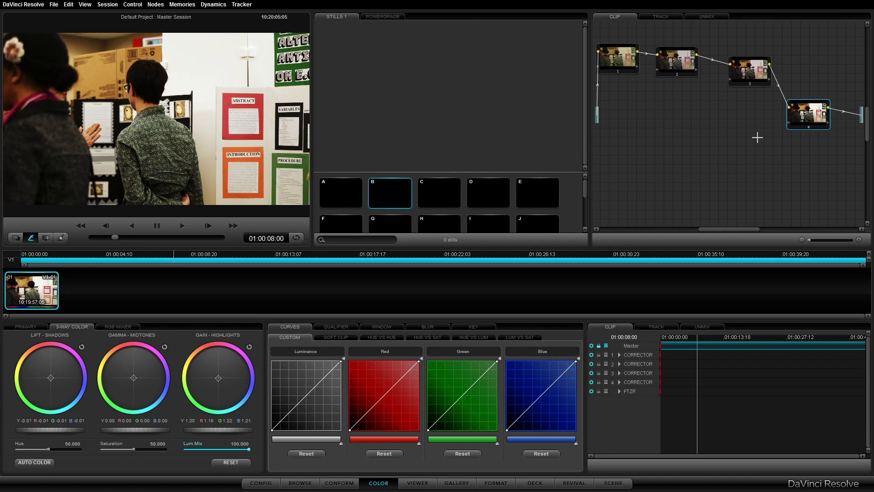
right_click(806, 112)
mouse_move(814, 129)
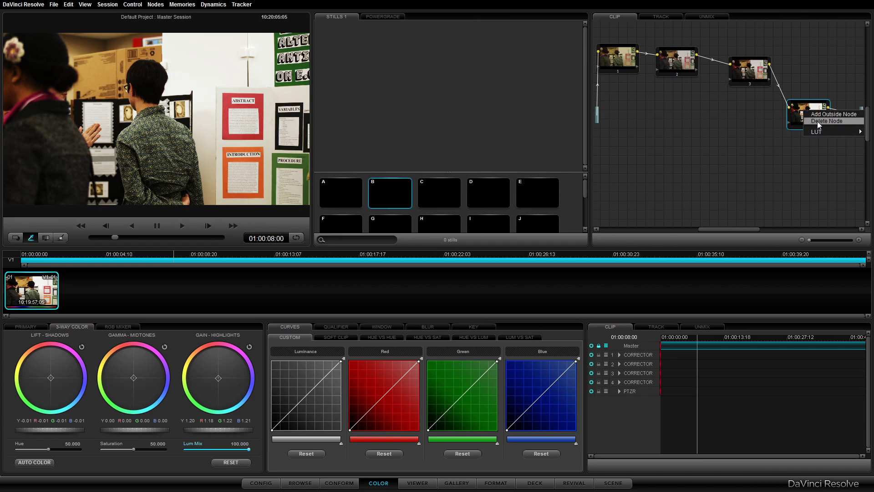
click(818, 121)
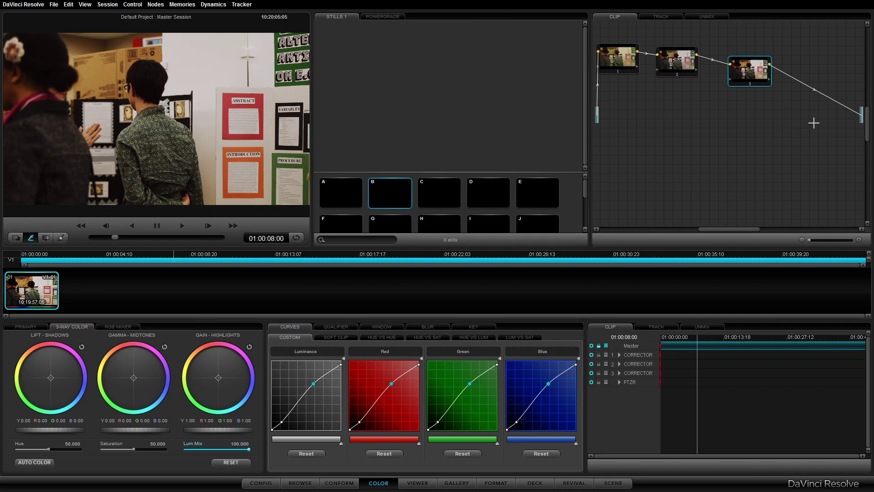
key(ctrl+z)
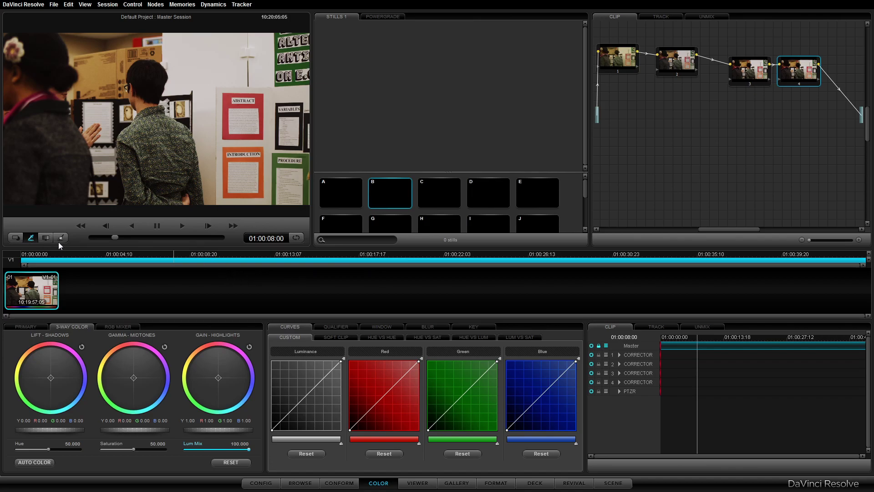
- Grab a gallery still, then nudge node 4's wheels: cooler shadows, warmer midtones, warmer gain
click(31, 237)
key(ctrl+alt+g)
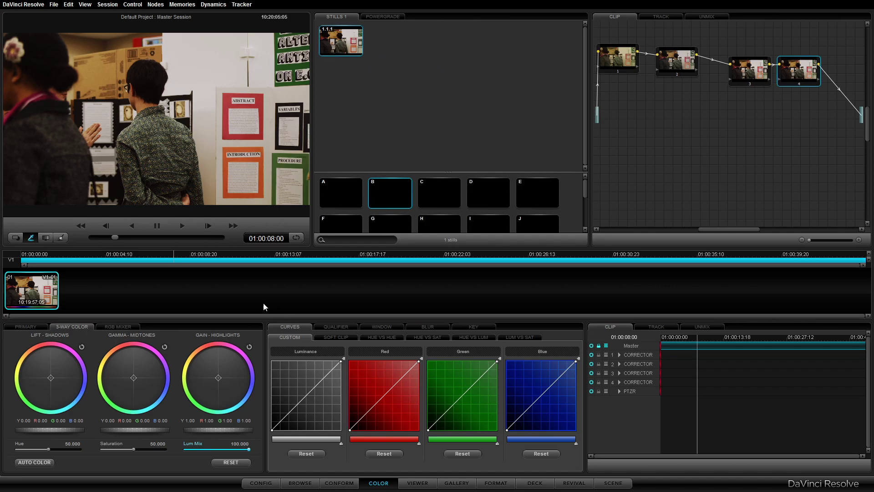
drag(133, 378, 149, 387)
drag(52, 378, 71, 397)
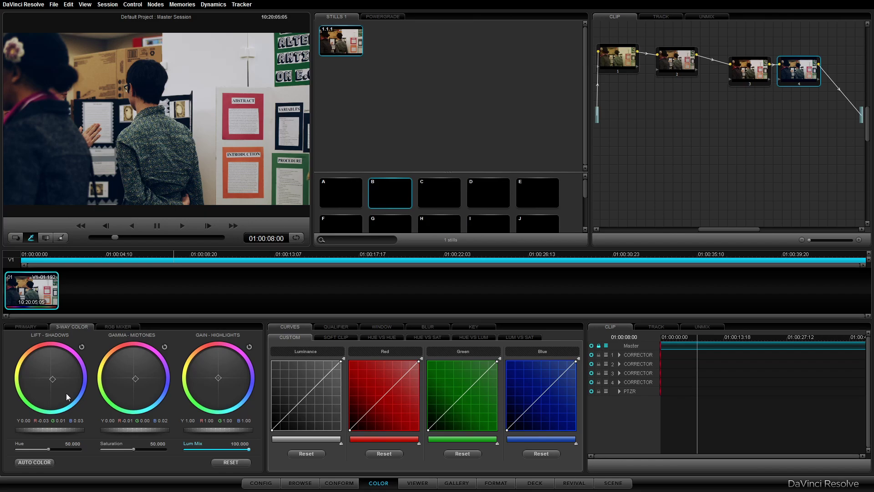
drag(65, 393, 71, 395)
mouse_move(121, 373)
mouse_down()
mouse_move(94, 351)
mouse_move(133, 355)
mouse_up()
- Add serial node 5, play back the clip, bypass node 5 and delete node 4
key(alt+s)
key(space)
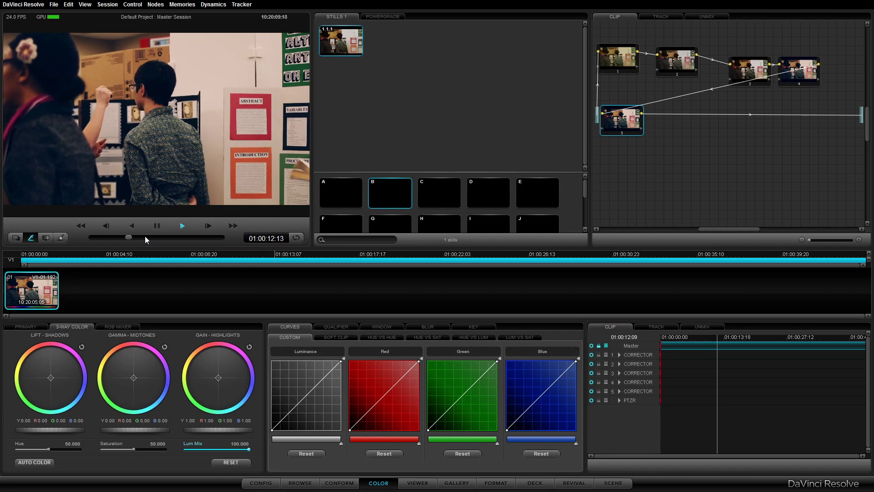
key(space)
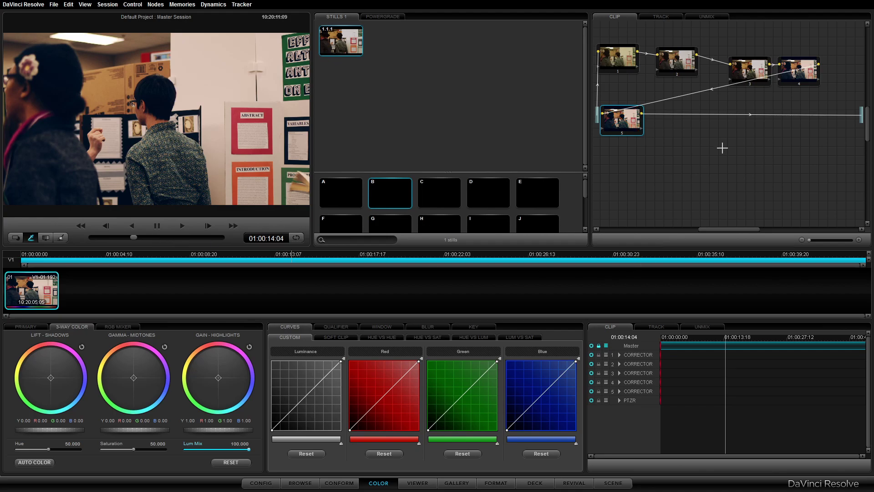
key(ctrl+d)
right_click(797, 66)
click(799, 74)
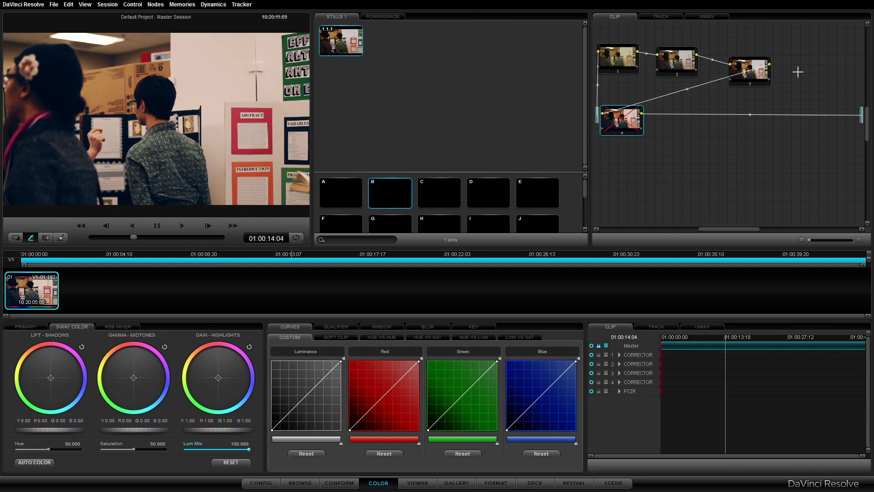
key(ctrl+d)
key(ctrl+d)
key(ctrl+d)
- Remove nodes 5 and 4, then add a fresh neutral serial node 4 after node 3
key(alt+s)
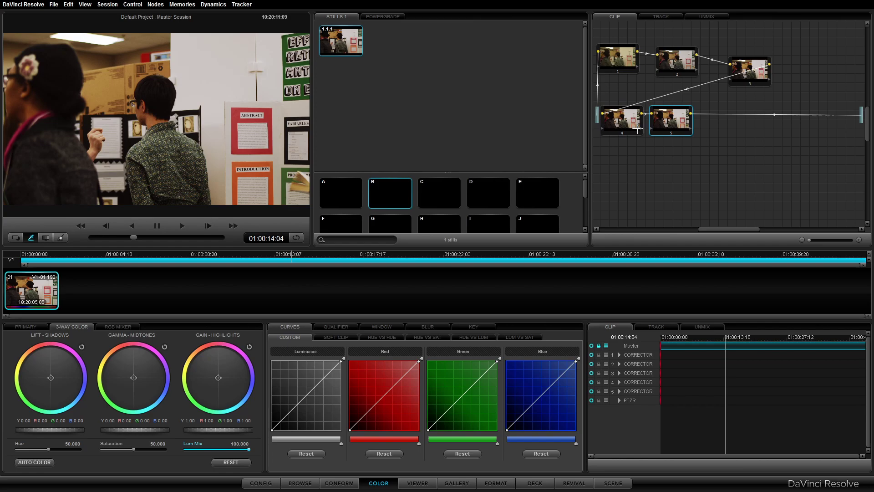
key(alt+p)
click(456, 253)
right_click(657, 130)
click(666, 140)
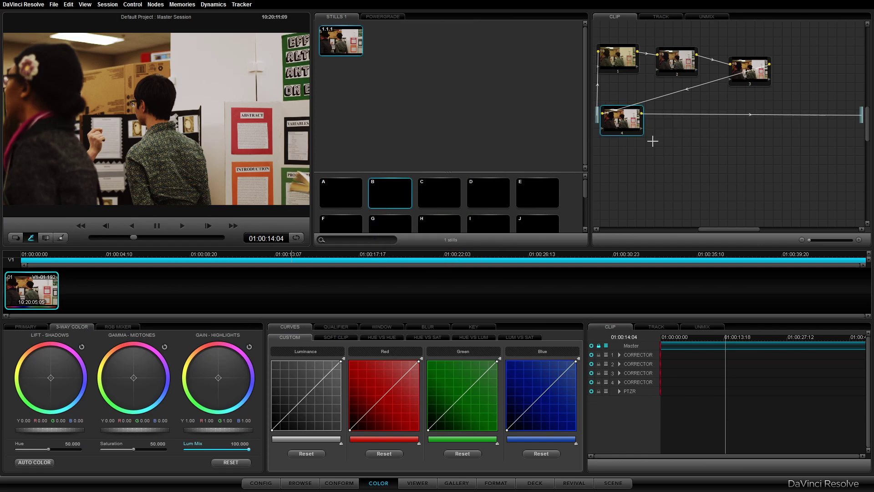
right_click(623, 131)
click(630, 141)
key(alt+s)
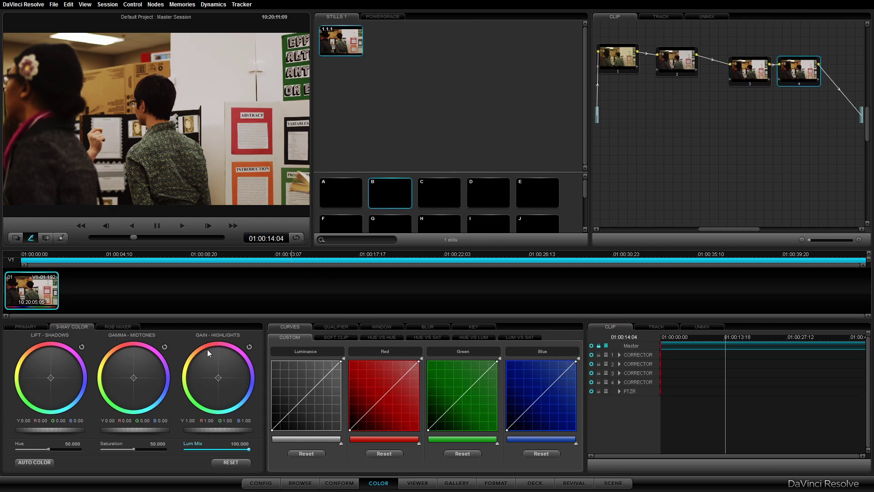
click(119, 327)
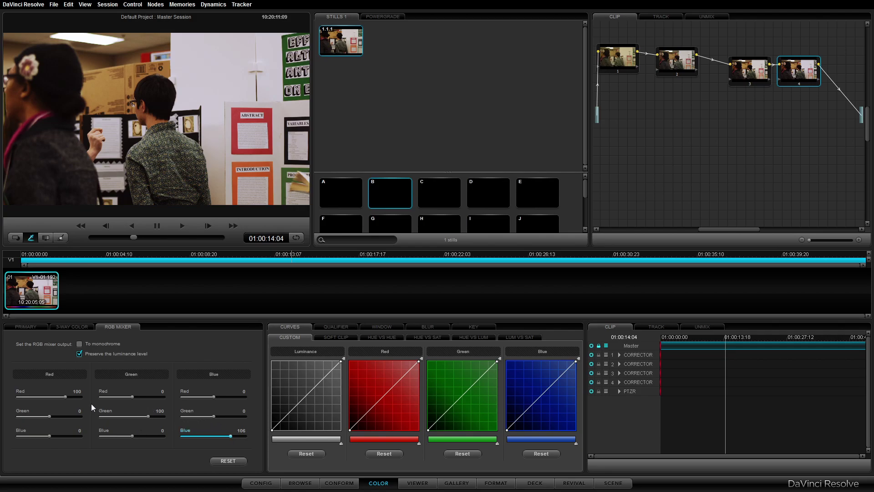
- In the RGB mixer, raise the Green output's green to 103 and add slight green to Blue
drag(148, 416, 152, 418)
drag(211, 415, 212, 416)
click(92, 344)
click(92, 344)
- Shift the midtones slightly toward blue, then move to the later shot at 01:00:33:10
click(91, 326)
click(134, 378)
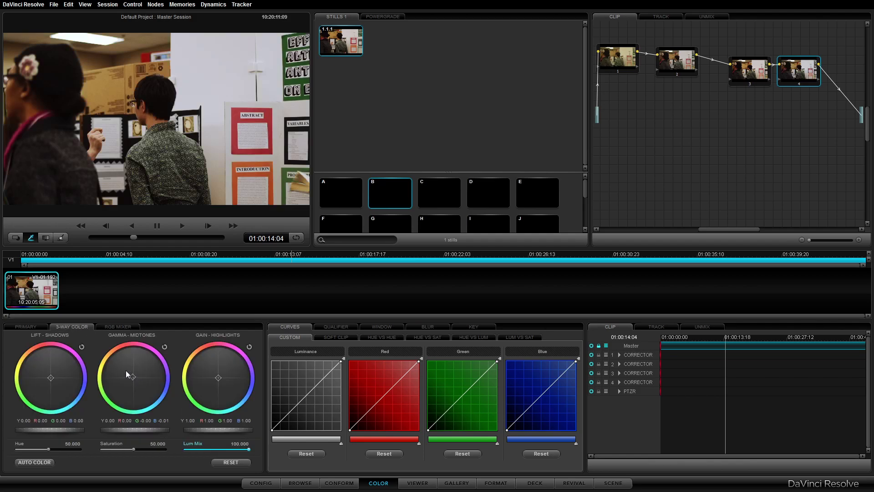
mouse_move(135, 377)
mouse_down()
mouse_move(159, 391)
mouse_move(150, 385)
mouse_move(146, 403)
mouse_up()
drag(148, 237, 188, 243)
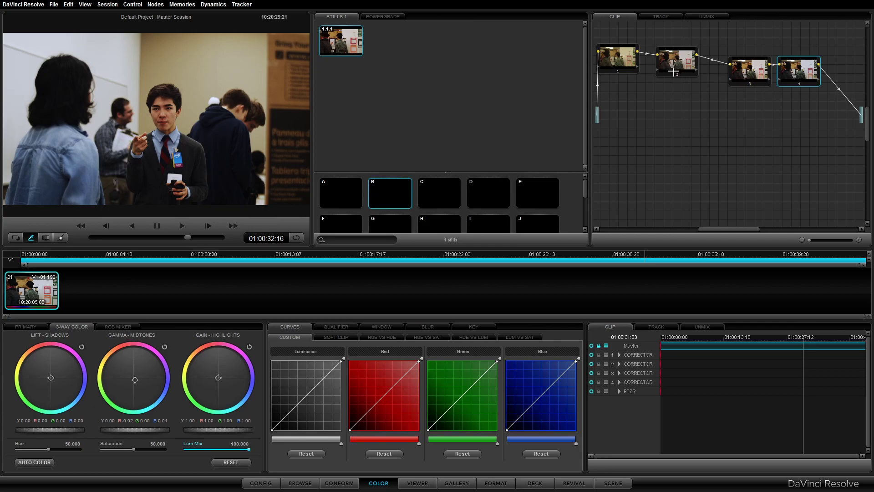
- Link node 1's output toward the final output and toggle node 4's correction off and on
drag(638, 52, 862, 111)
right_click(807, 65)
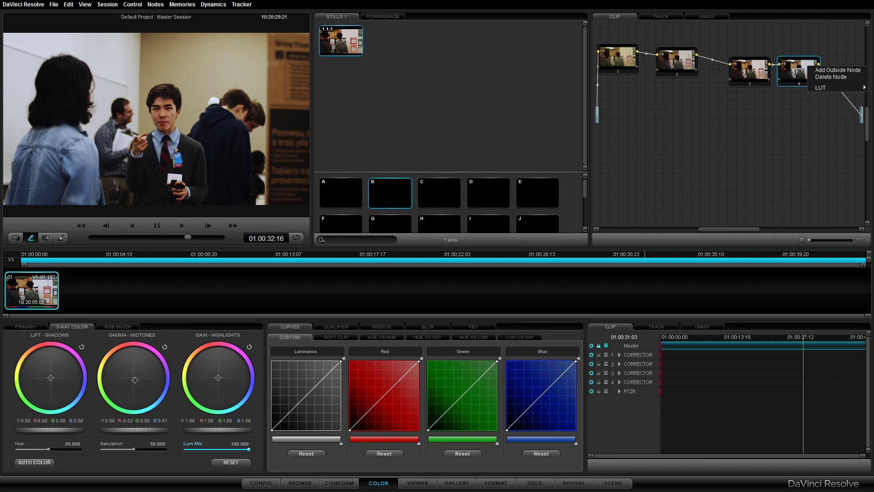
click(795, 71)
key(ctrl+d)
click(797, 82)
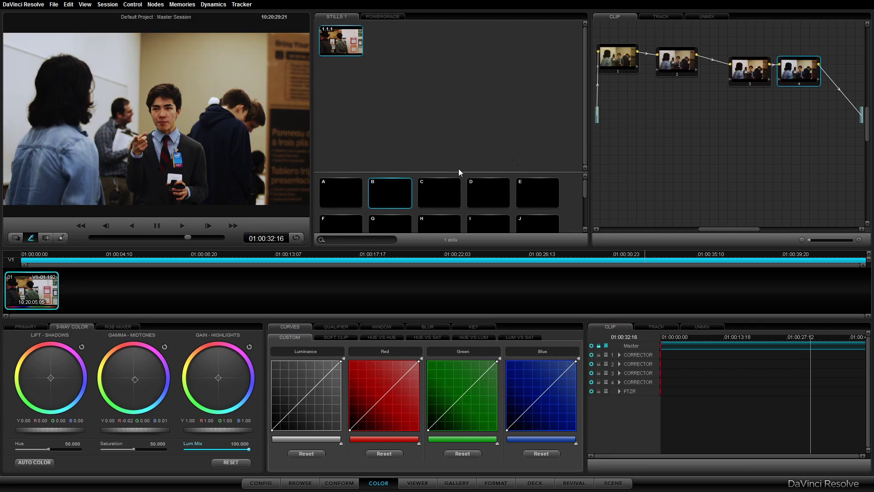
- Add node 5 after node 4 with saturation raised to 57 and gamma lifted to 0.01
key(alt+o)
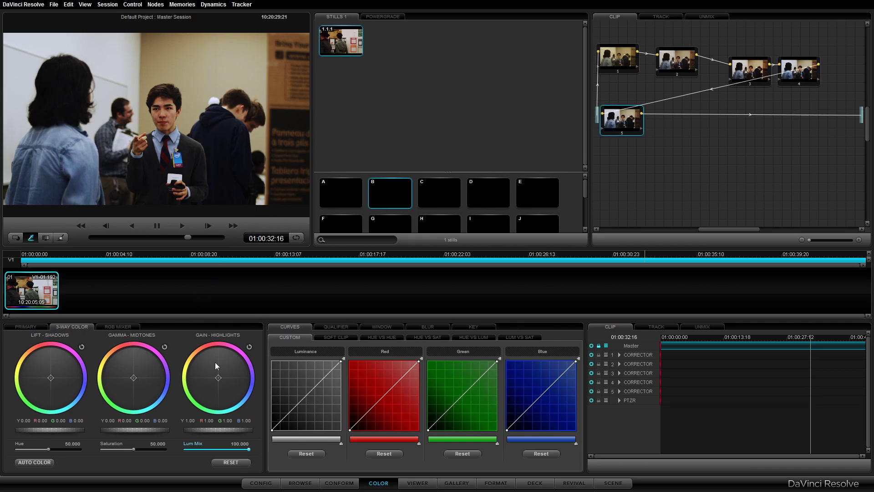
mouse_move(134, 450)
mouse_down()
mouse_move(179, 450)
mouse_move(146, 451)
mouse_up()
drag(131, 431, 158, 433)
- On the Primary bars, try a red midtone lift, then reset node 5's corrections
click(18, 328)
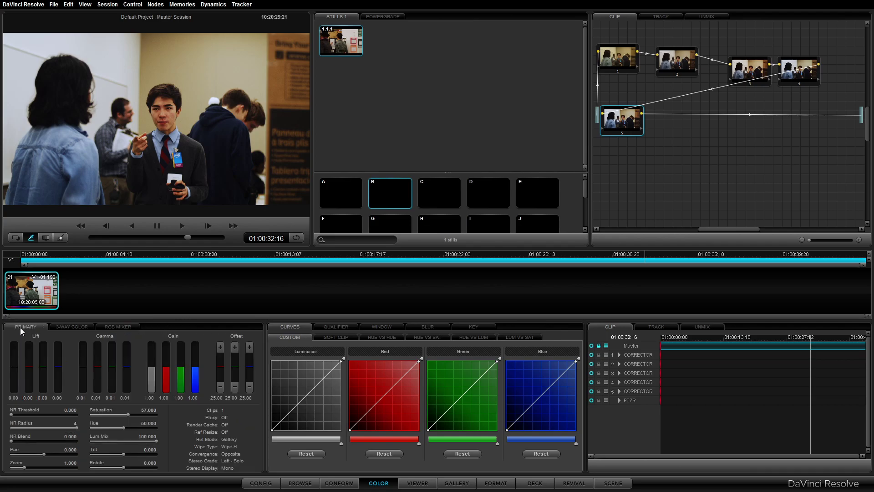
drag(98, 369, 100, 375)
right_click(610, 118)
click(632, 128)
- Set green gain to 1.08 and master gain to 1.10, reduce blue midtones, lower hue slightly
mouse_move(182, 373)
mouse_down()
mouse_move(183, 365)
mouse_move(155, 356)
mouse_up()
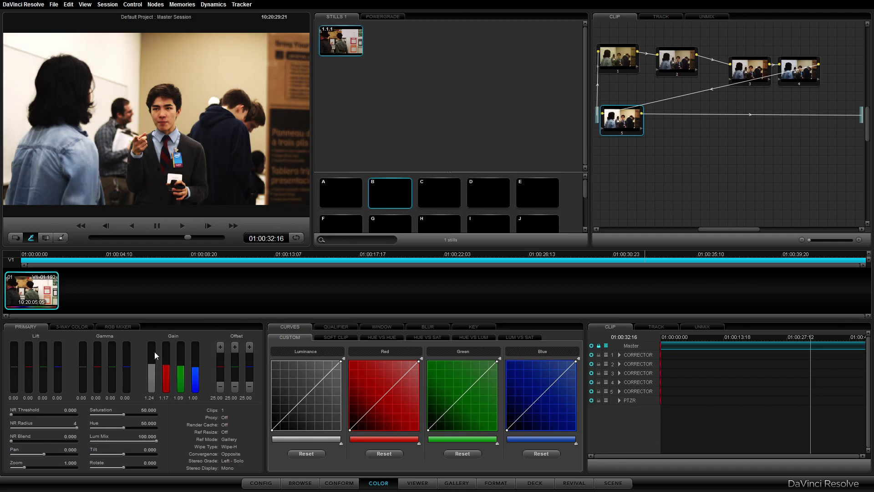
mouse_move(154, 351)
mouse_down()
mouse_move(168, 377)
mouse_move(195, 361)
mouse_move(182, 373)
mouse_up()
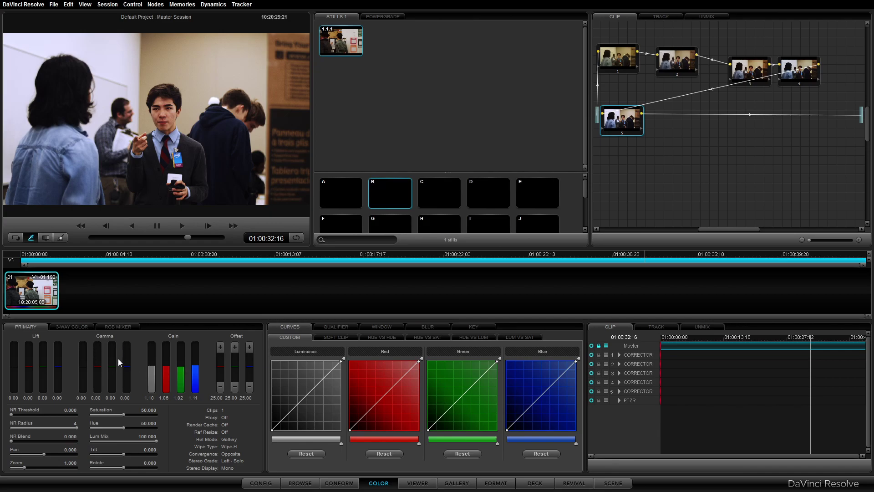
drag(129, 343, 128, 376)
drag(125, 428, 127, 426)
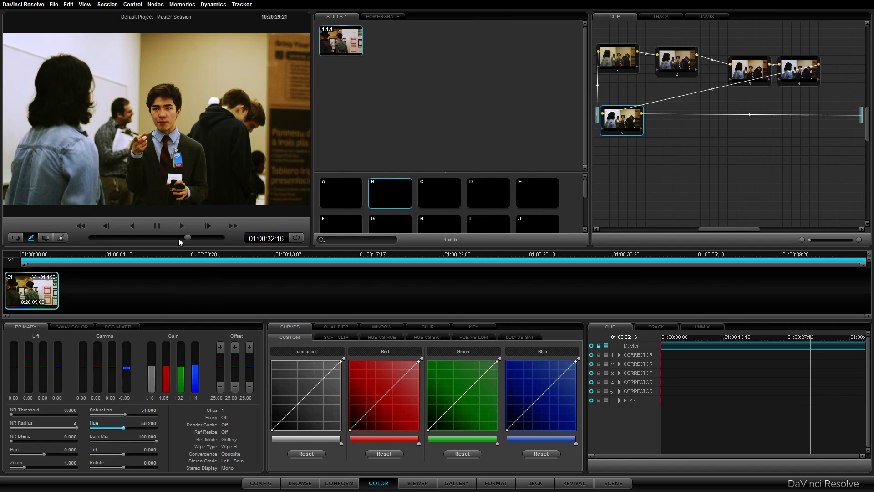
- Move to the shot at 01:00:38:09 and delete the outside node 5
mouse_move(156, 236)
mouse_down()
mouse_move(209, 242)
mouse_move(221, 231)
mouse_up()
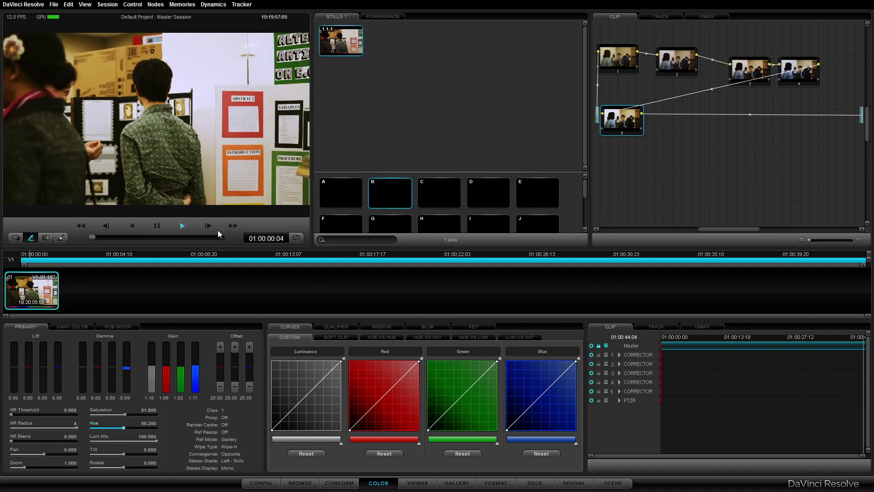
right_click(620, 125)
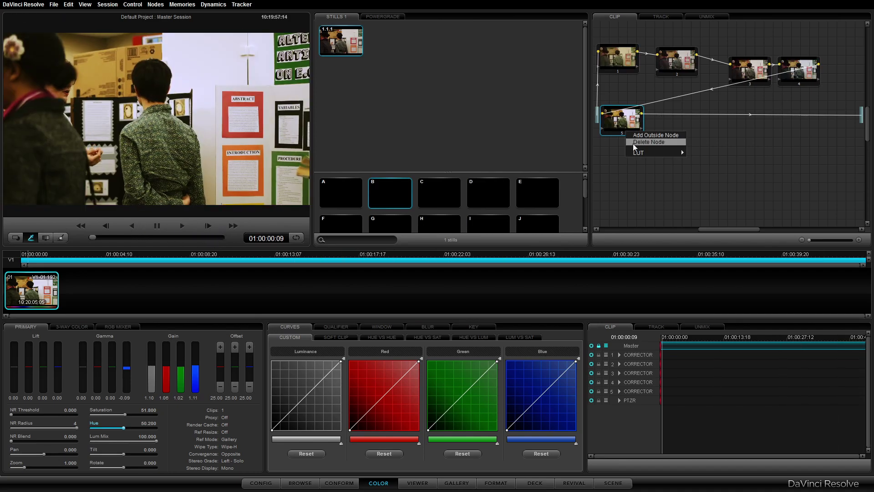
click(634, 147)
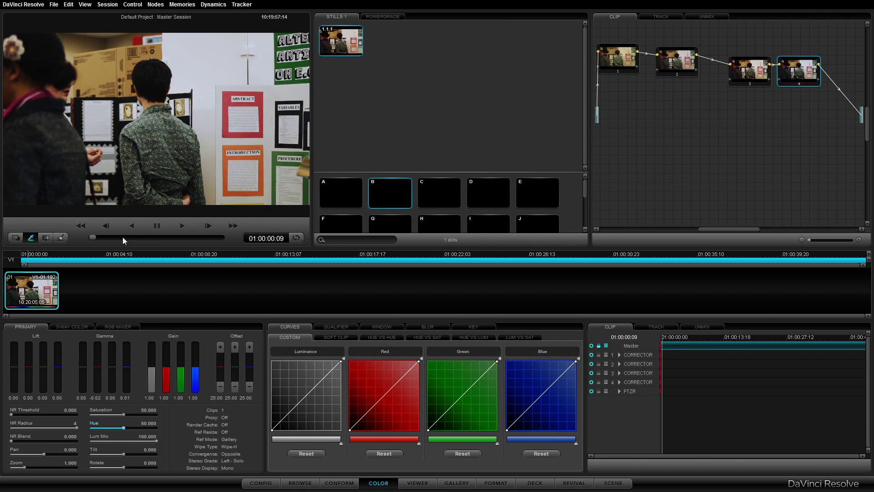
- Inspect node 2 and node 3 options, nudge node 1 into place and toggle node 4's correction
right_click(670, 72)
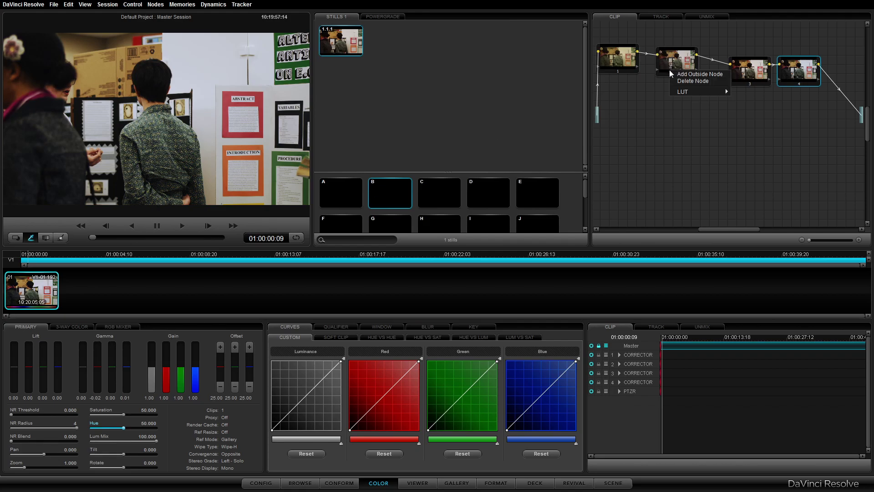
click(666, 60)
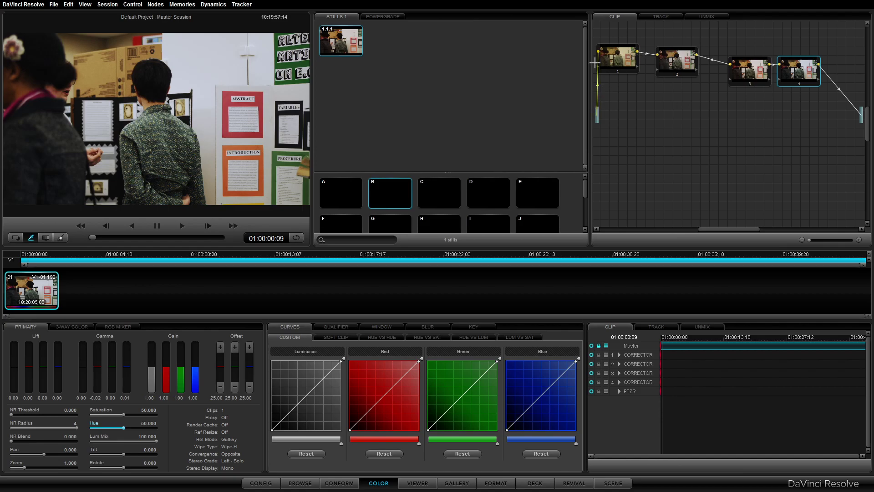
drag(603, 55, 611, 58)
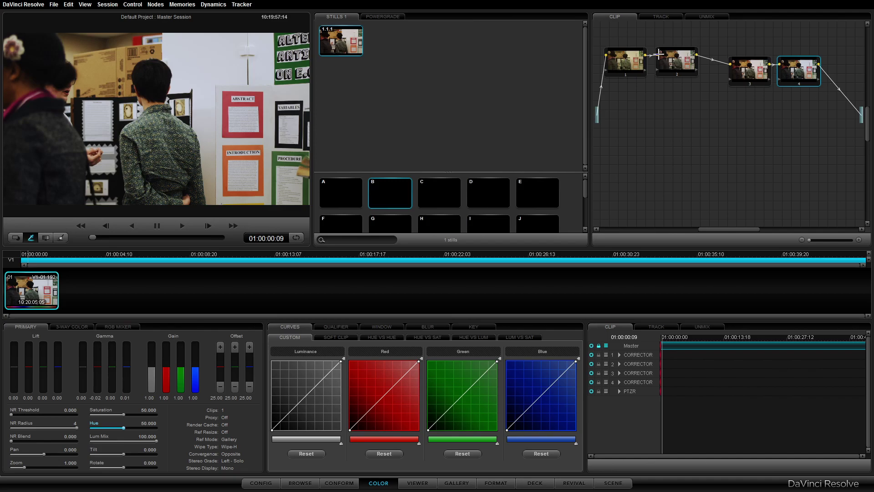
key(ctrl+d)
key(ctrl+d)
right_click(739, 87)
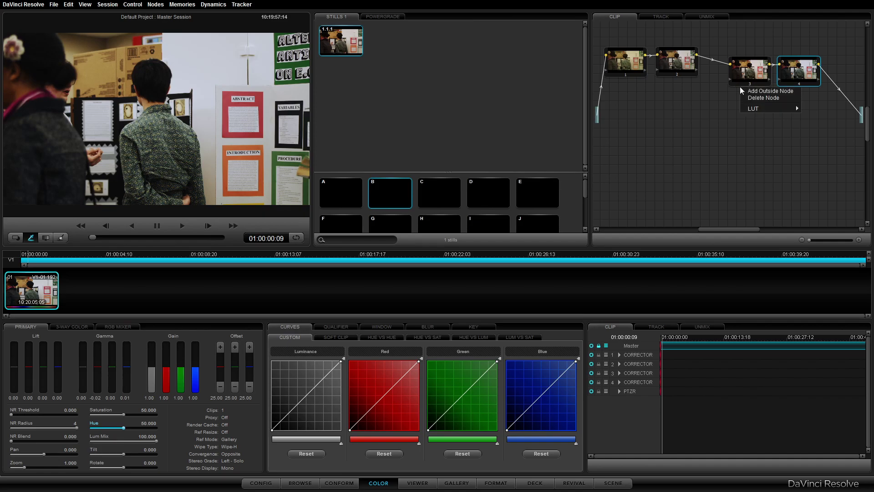
click(738, 117)
drag(731, 229, 732, 223)
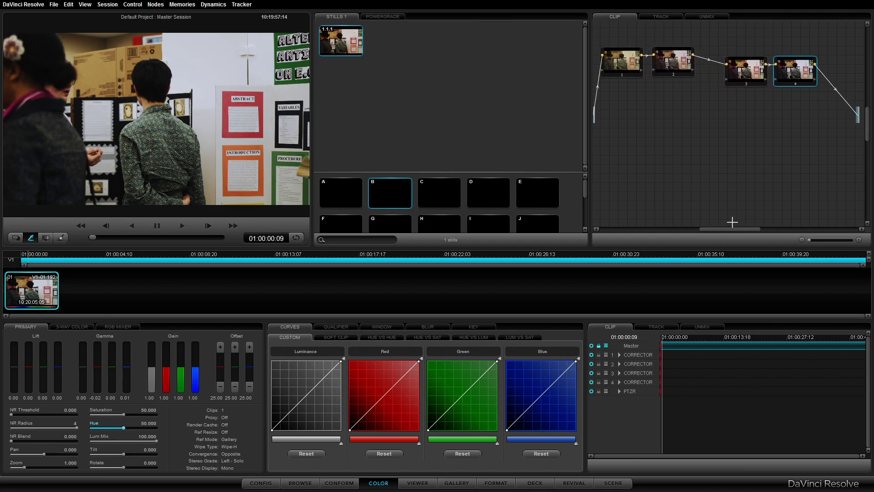
- Deselect still 1.1.1 and play the interview shot, stopping at 01:00:34:13
right_click(344, 31)
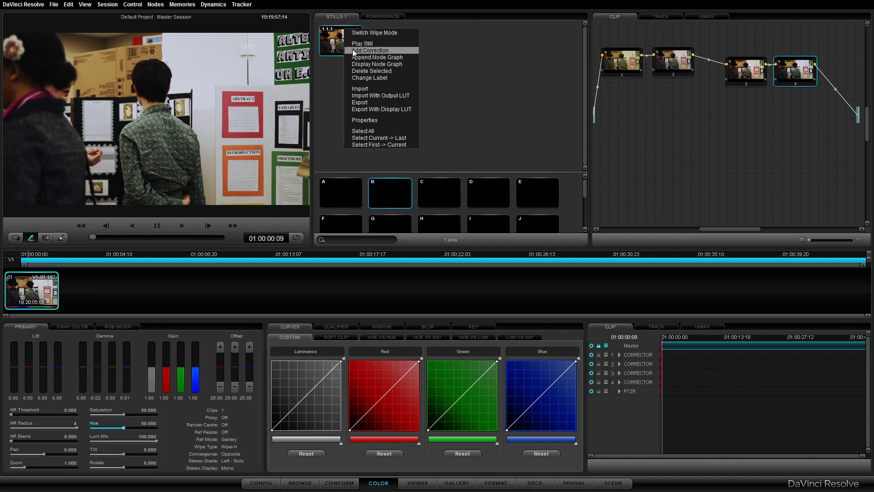
click(369, 21)
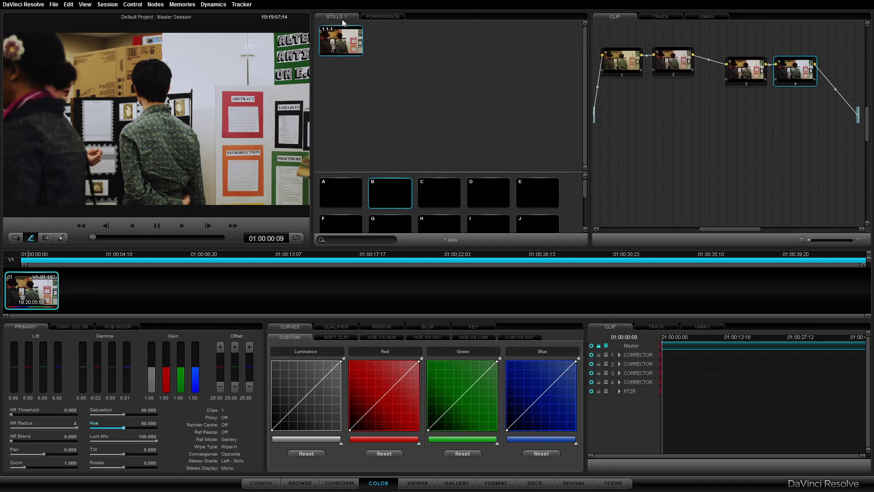
click(370, 98)
drag(120, 239, 183, 235)
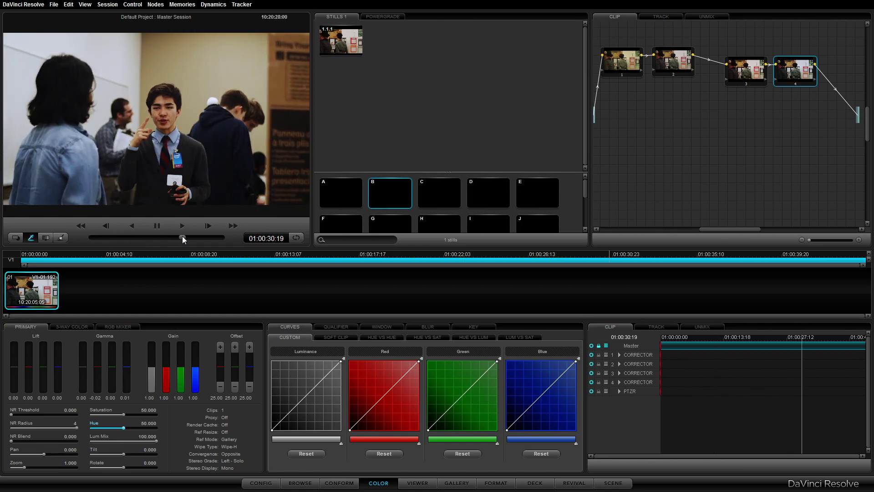
key(space)
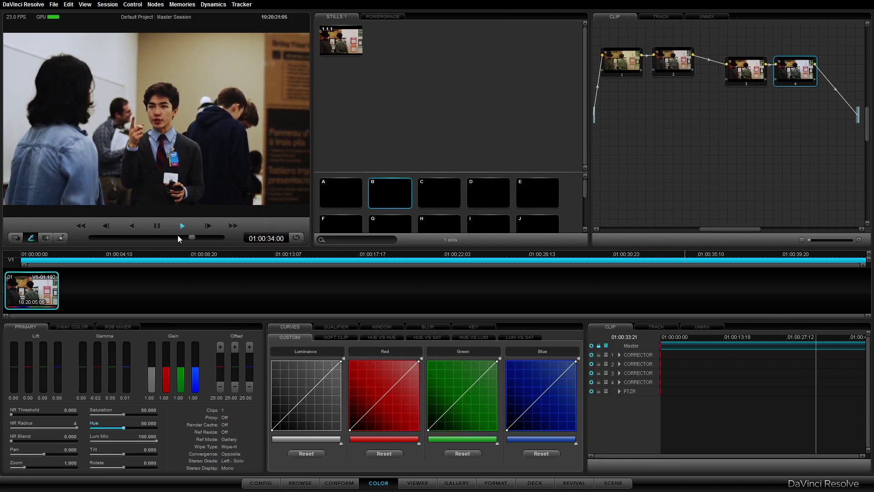
key(space)
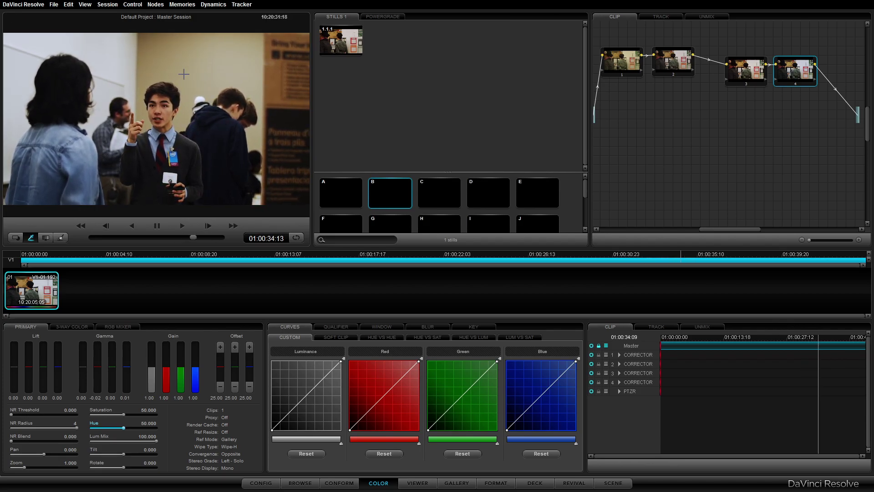
- Select memory slot A, compare memories A and B, and show node 4's blur settings
click(360, 190)
click(398, 193)
click(349, 191)
click(488, 325)
click(436, 327)
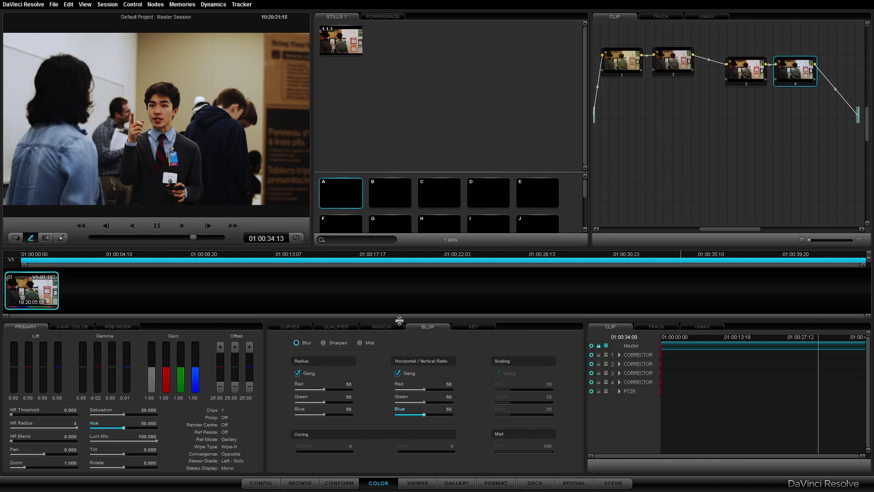
- Sample the presenter's face with the qualifier picker and drag across it to widen the HSL ranges
click(383, 328)
click(413, 326)
click(347, 326)
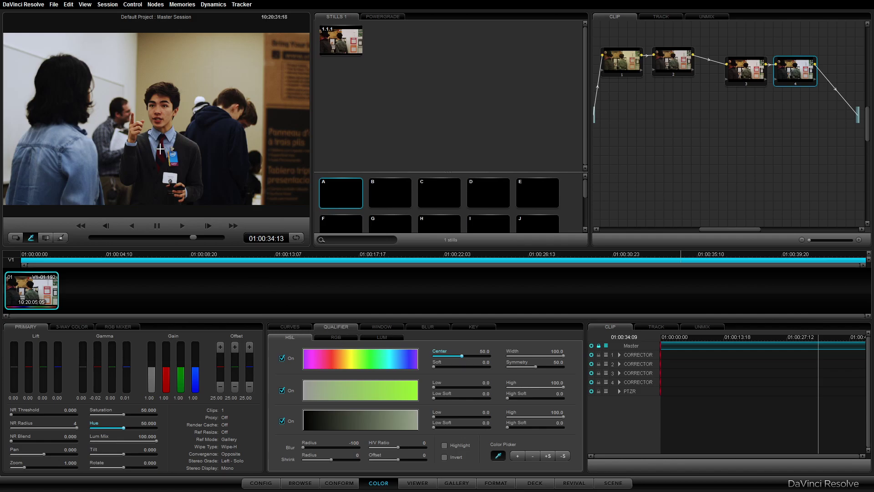
click(166, 112)
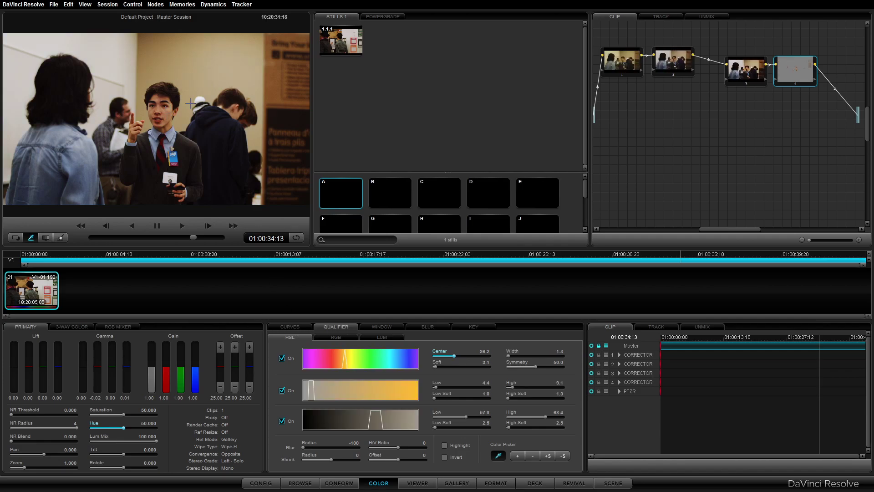
drag(165, 112, 190, 103)
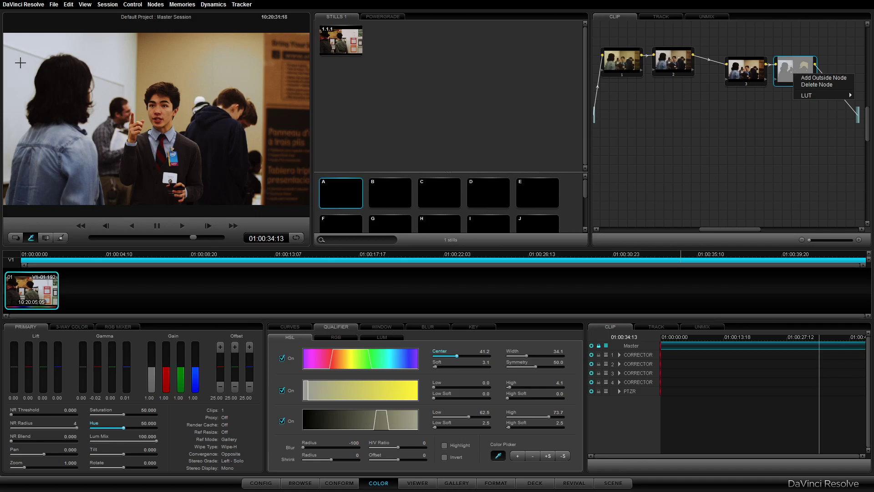
- Open the WFM waveform scope from the viewer's Waveform Options and move it lower right
right_click(160, 102)
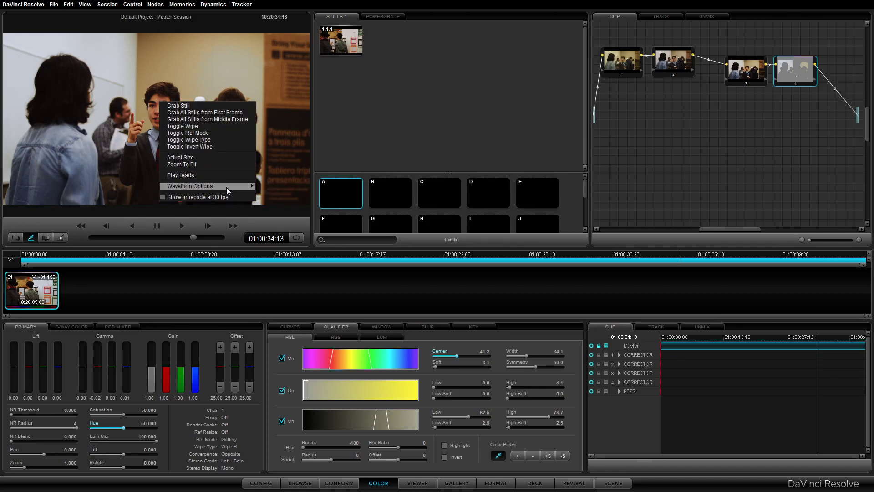
mouse_move(228, 186)
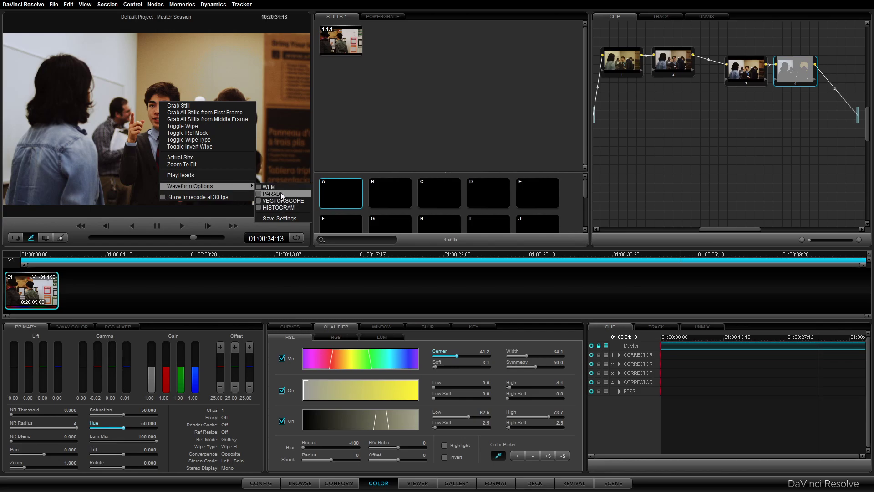
click(280, 186)
mouse_move(209, 43)
mouse_down()
mouse_move(657, 234)
mouse_move(649, 219)
mouse_up()
- Toggle the wipe comparison, switch the reference source through Timeline to Offline, and invert the wipe
right_click(134, 113)
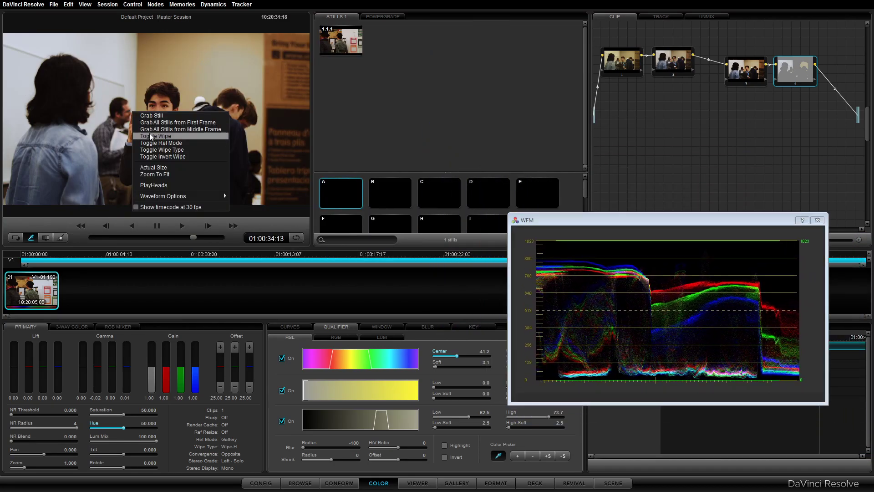
click(155, 136)
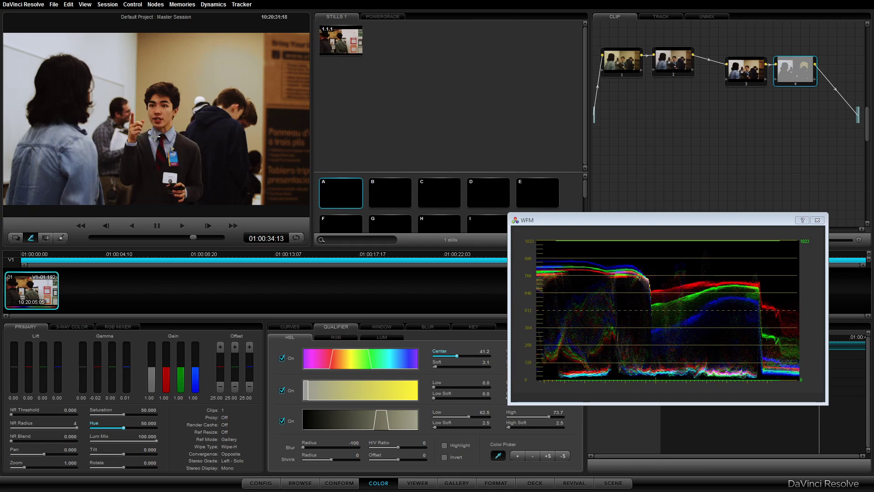
right_click(155, 132)
click(178, 157)
right_click(167, 149)
click(177, 181)
right_click(176, 172)
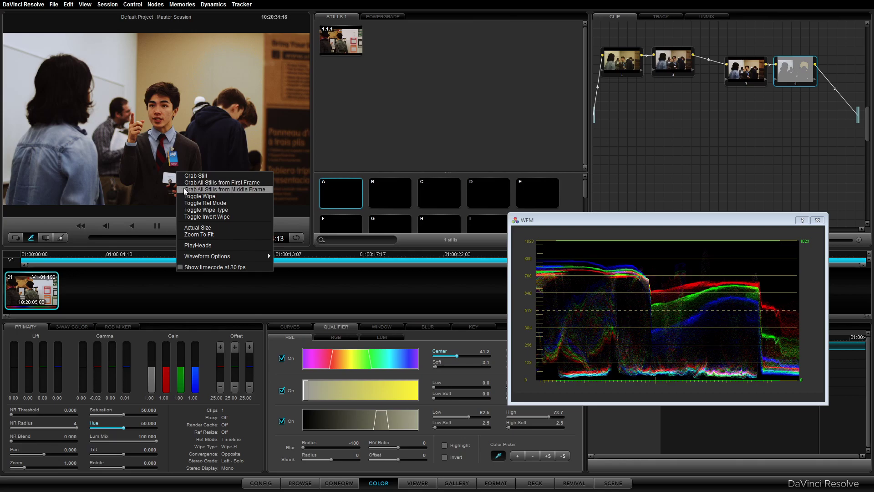
click(188, 204)
right_click(189, 183)
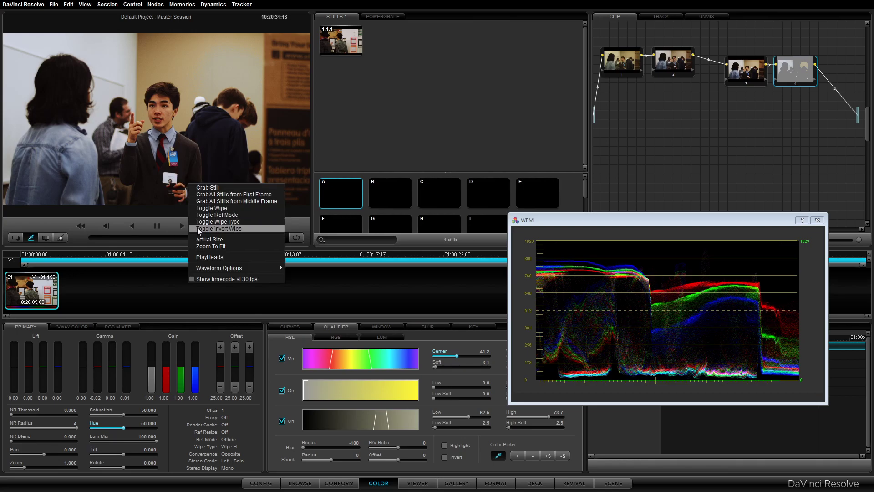
click(199, 232)
right_click(190, 170)
click(206, 217)
- Open the RGB parade scope, close the waveform window and place the parade at lower right
right_click(193, 162)
mouse_move(223, 251)
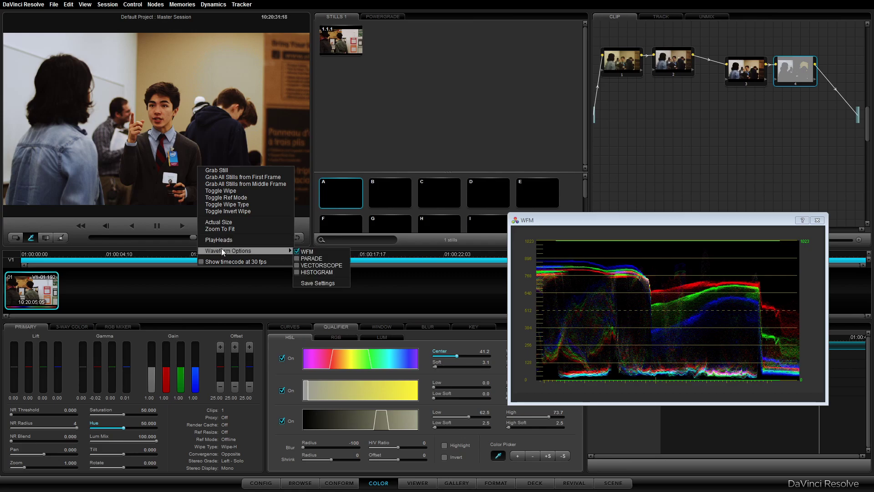
click(317, 259)
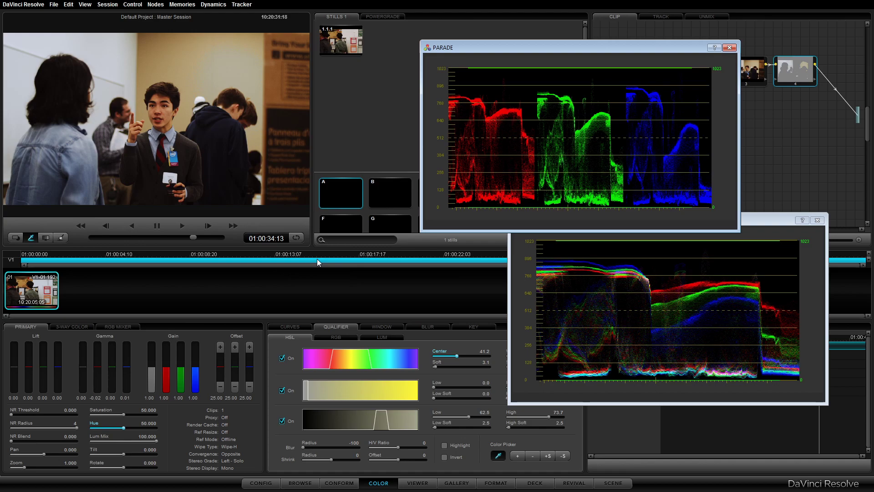
click(818, 220)
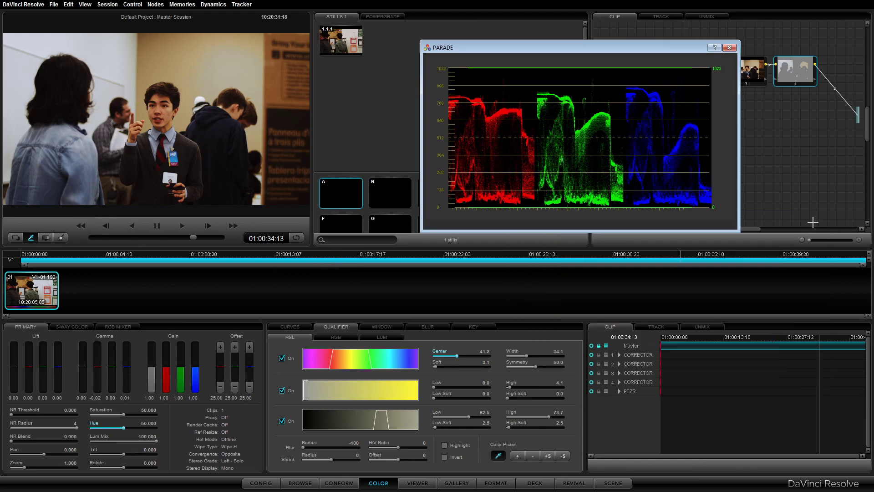
drag(538, 49, 644, 253)
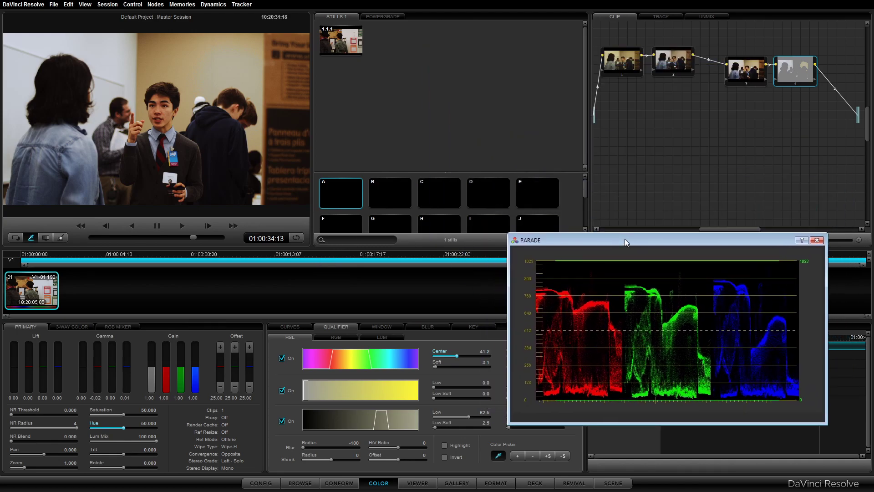
- Add an outside node beside node 4, then delete it again
right_click(785, 82)
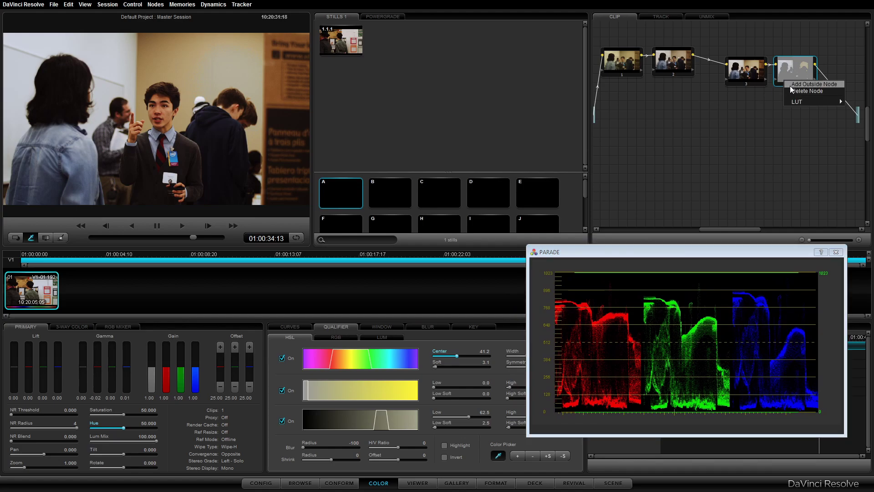
click(787, 84)
drag(602, 132, 769, 149)
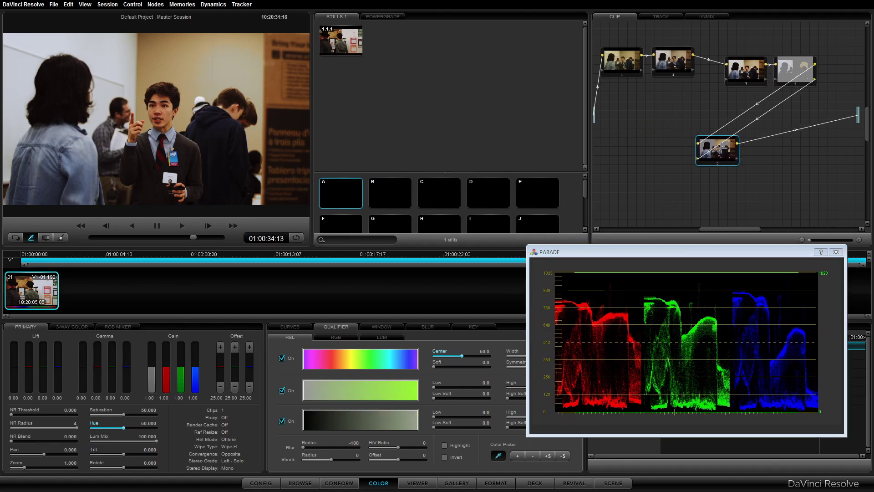
right_click(795, 138)
click(798, 149)
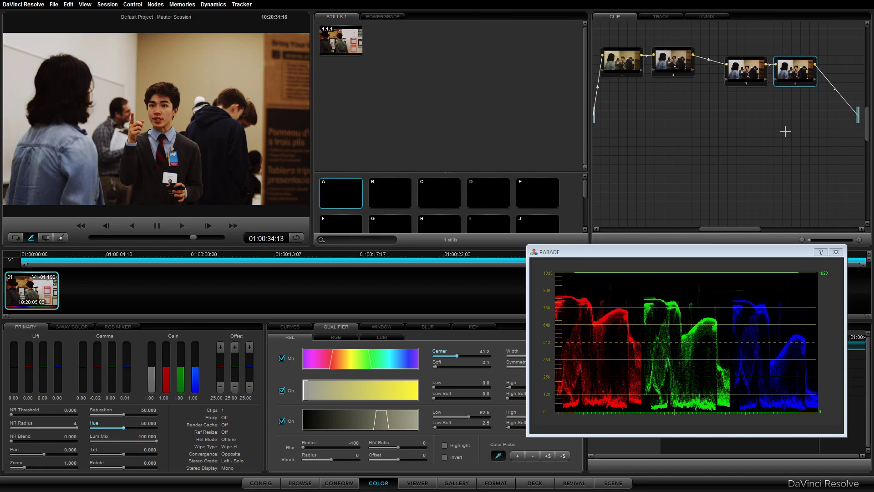
- Turn off the hue, saturation and luminance qualifiers and compare node 4's grade on and off
click(282, 358)
click(282, 390)
click(282, 421)
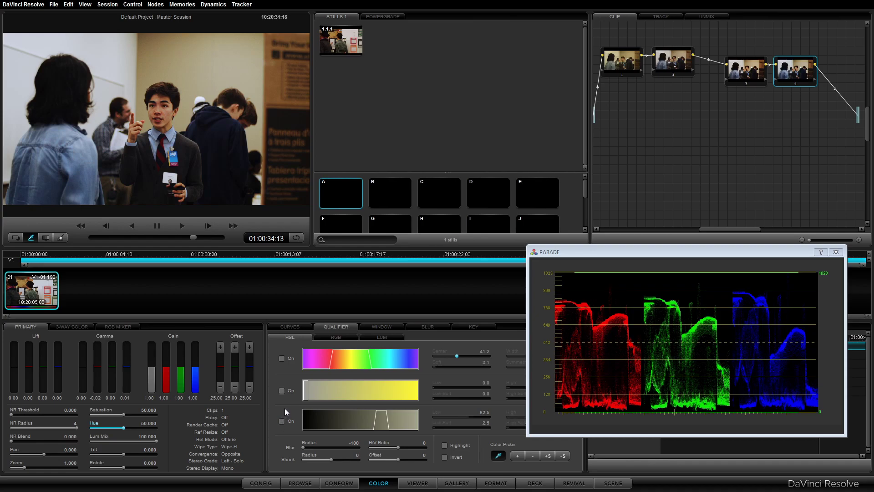
key(ctrl+d)
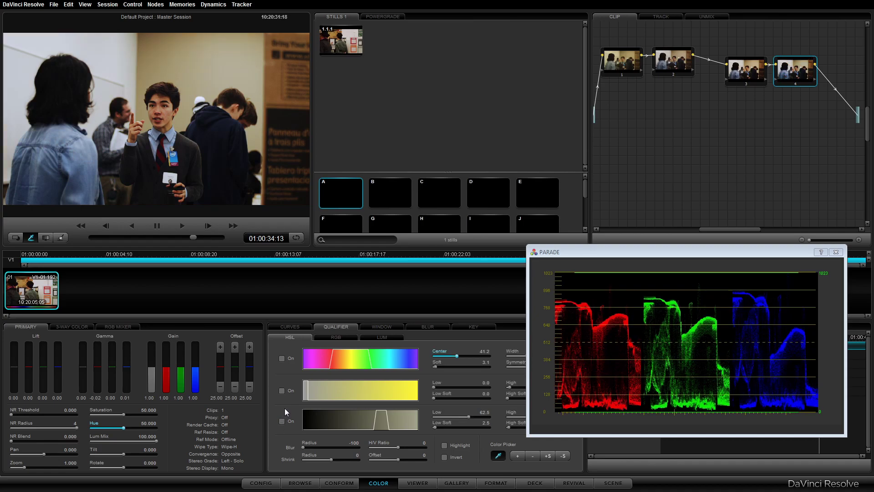
key(ctrl+d)
key(ctrl+d)
key(ctrl+d)
key(ctrl+d)
key(ctrl+d)
- Add a serial node after node 4 with saturation 52.400 and shift the parade window left
key(alt+o)
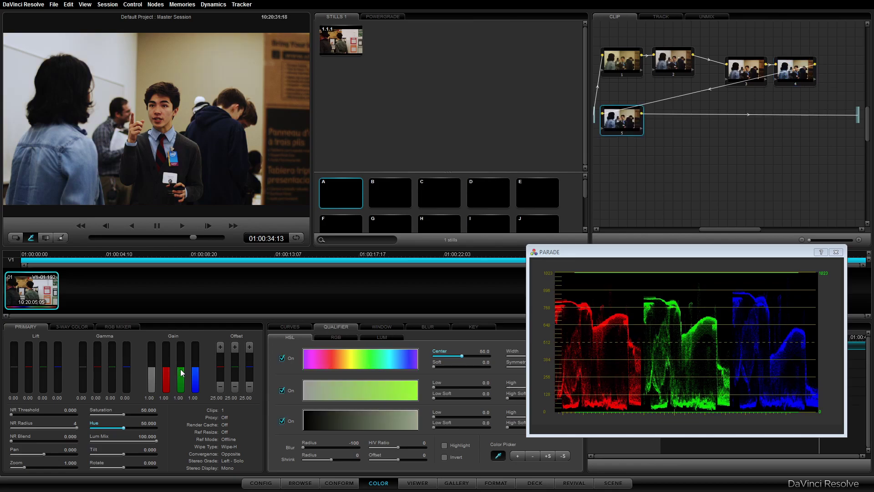
drag(123, 416, 131, 416)
mouse_move(664, 253)
mouse_down()
mouse_move(644, 253)
mouse_move(658, 276)
mouse_up()
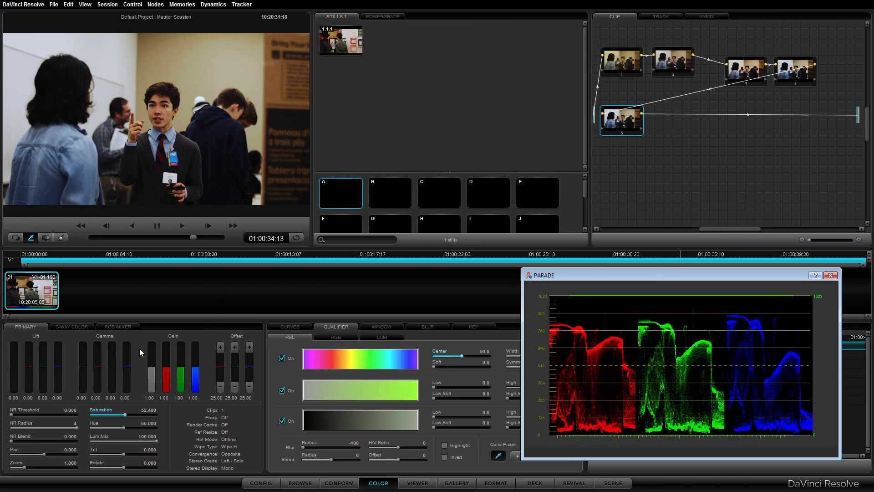
- Show the three-way colour wheels and shift the Gamma midtone balance
click(115, 327)
click(78, 326)
drag(151, 384, 94, 367)
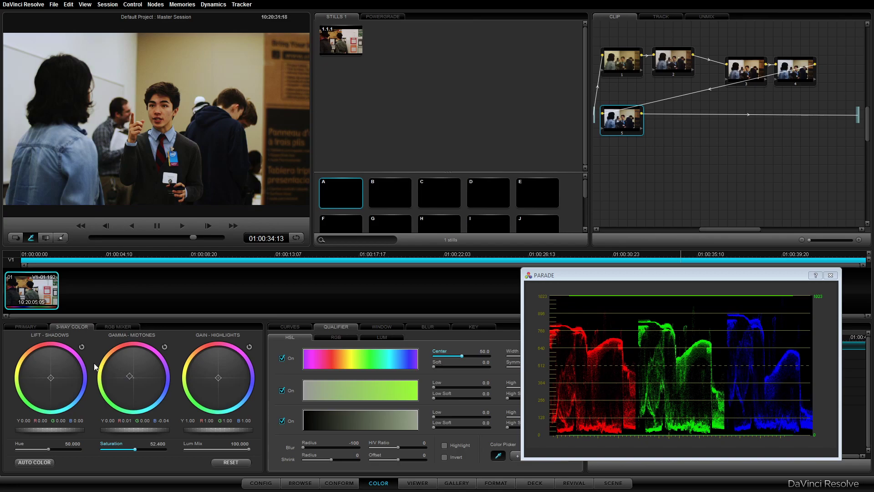
- Return the Gamma puck to neutral and scrub to the opening shot at 01:00:00:15
mouse_move(123, 376)
mouse_down()
mouse_move(117, 390)
mouse_move(108, 372)
mouse_up()
mouse_move(107, 372)
mouse_down()
mouse_move(150, 397)
mouse_move(122, 374)
mouse_up()
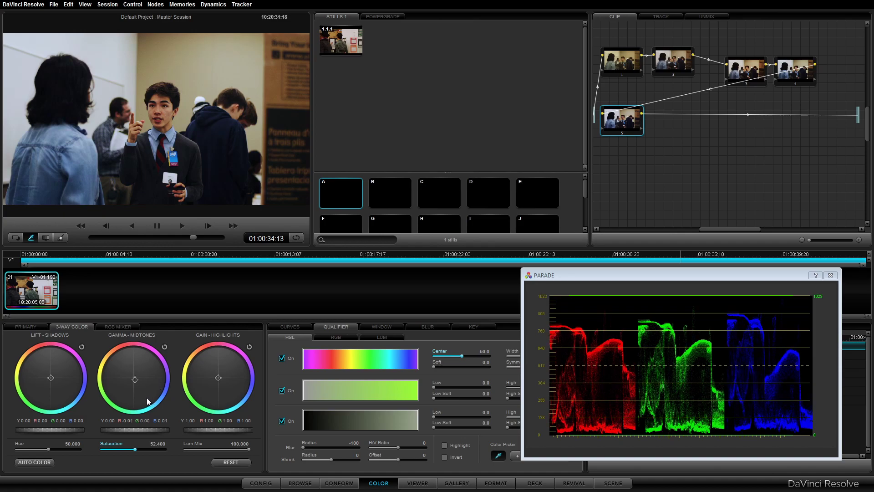
drag(122, 375, 137, 387)
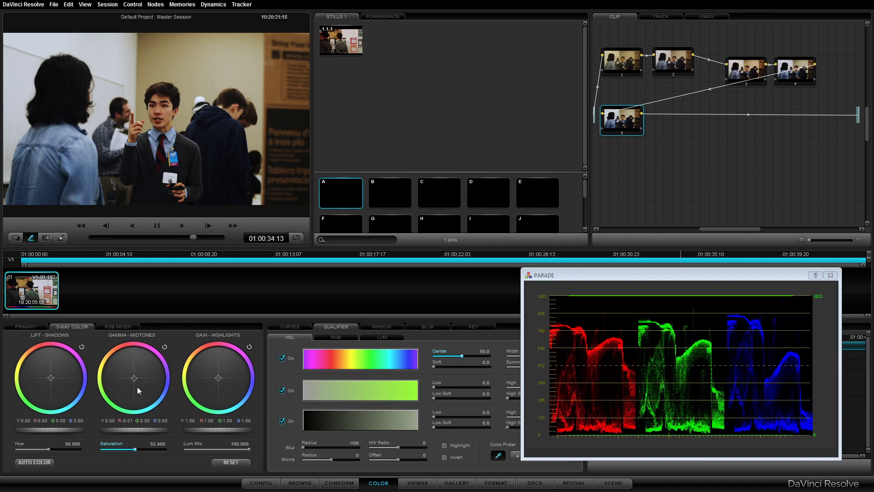
drag(137, 387, 126, 387)
drag(132, 388, 138, 388)
drag(163, 236, 94, 244)
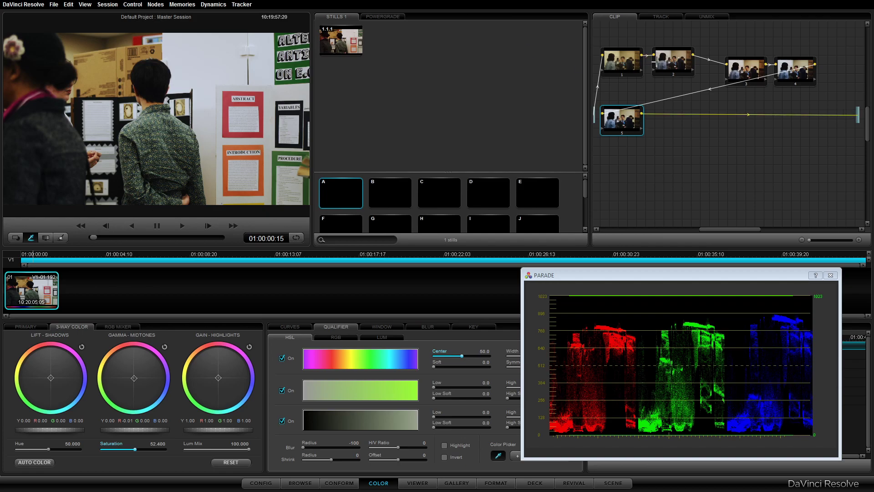
- Delete the last node's output link, undo/redo to compare, then return to 01:00:34:12
drag(642, 55, 855, 114)
click(848, 121)
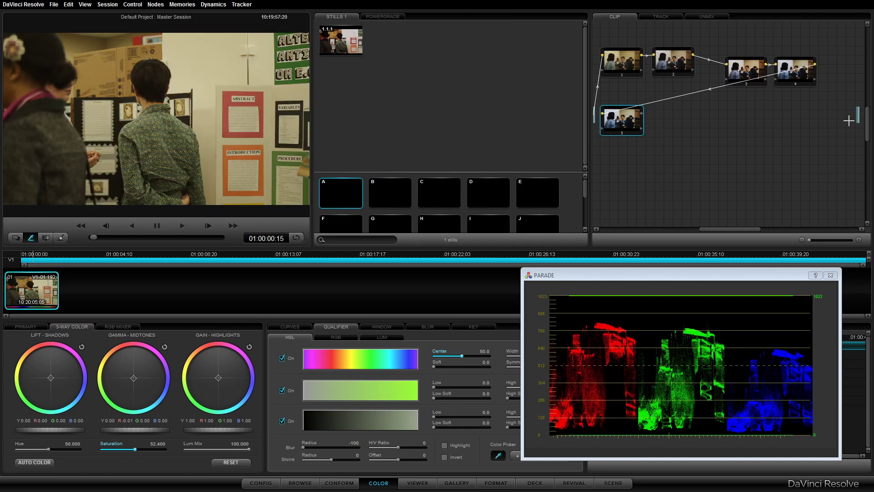
key(ctrl+z)
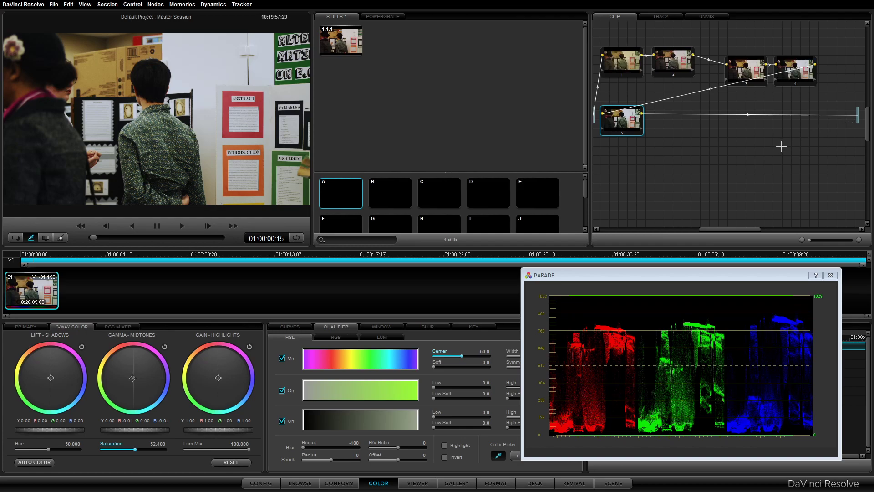
key(ctrl+shift+z)
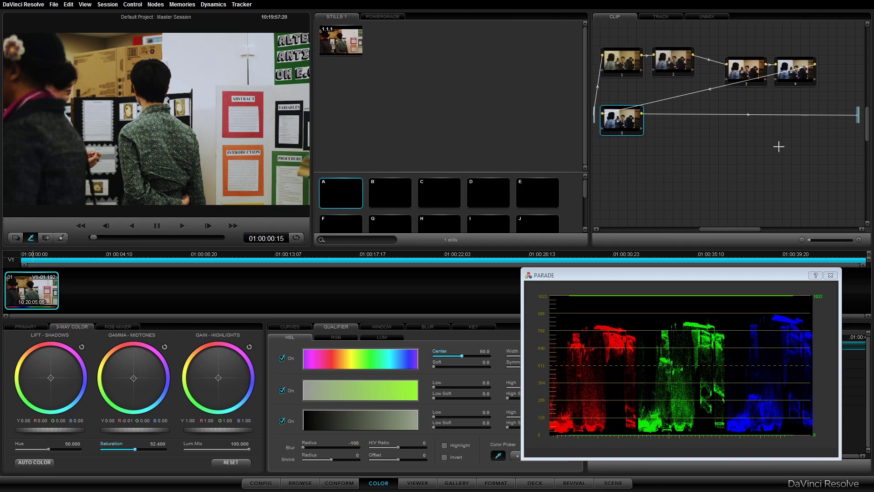
key(ctrl+z)
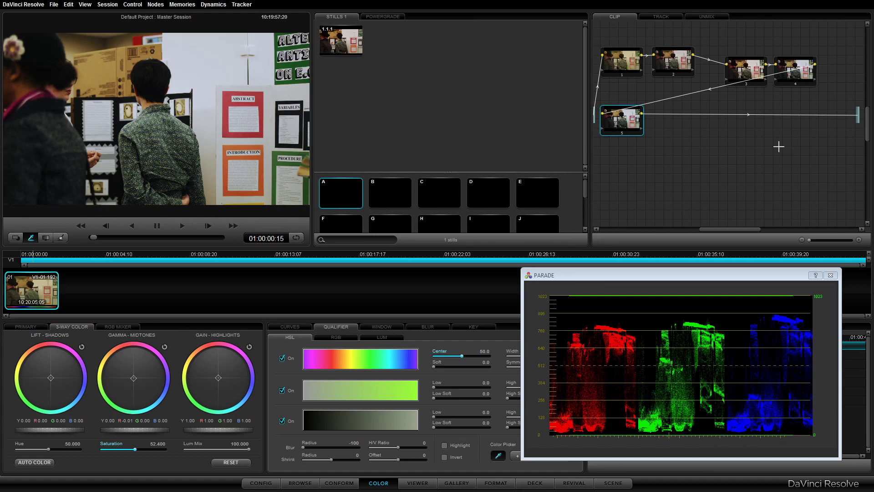
key(ctrl+shift+z)
key(ctrl+shift+z)
click(193, 238)
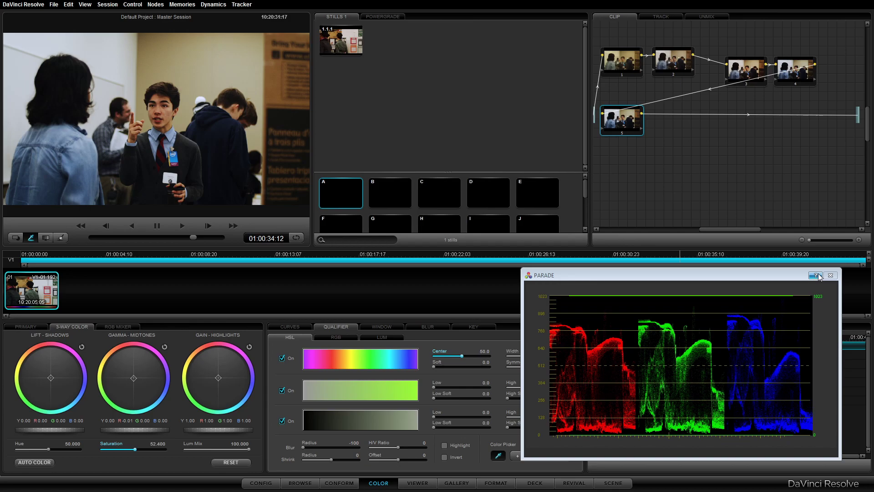
- Reposition the Parade scope window over the lower right and step back in the clip
mouse_move(744, 277)
mouse_down()
mouse_move(718, 244)
mouse_move(753, 280)
mouse_up()
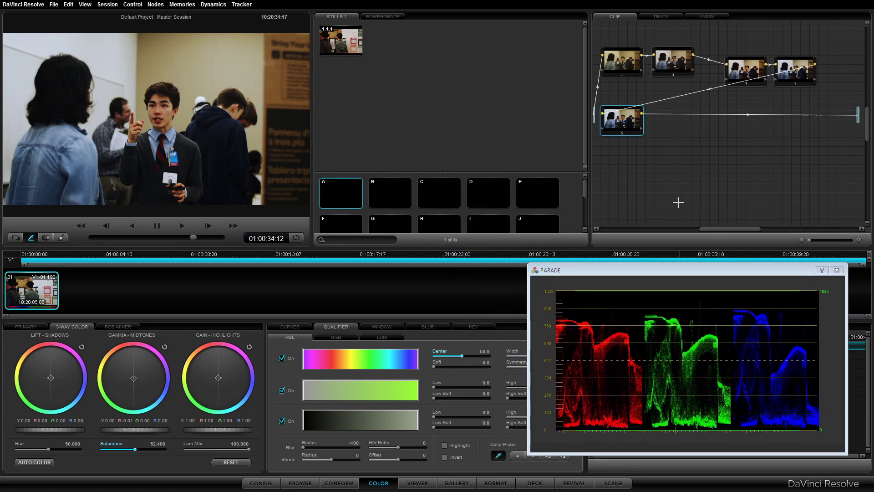
click(184, 237)
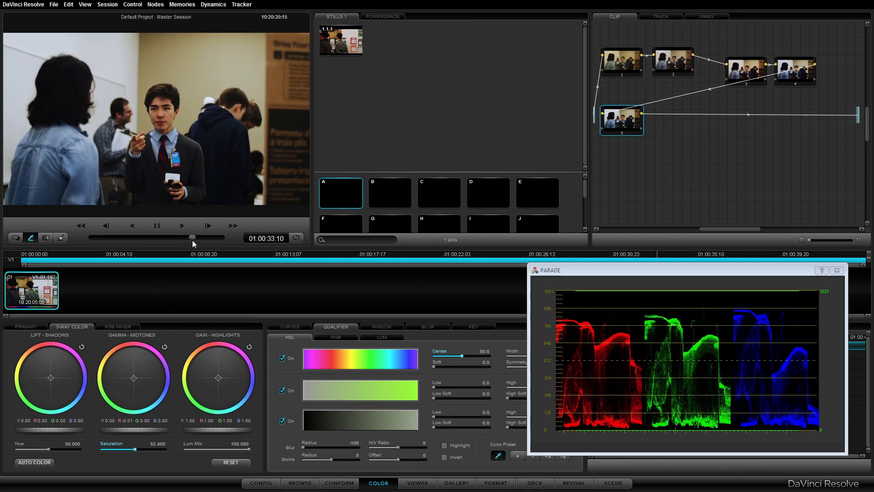
click(712, 271)
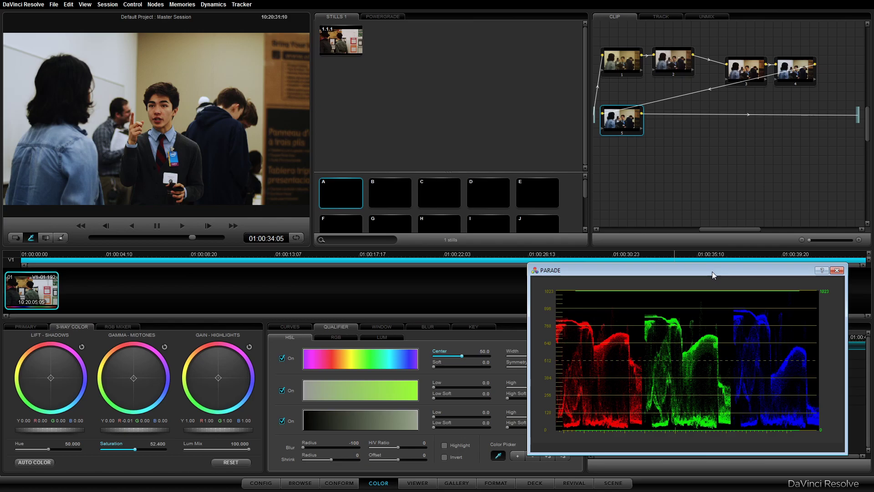
drag(712, 272, 719, 269)
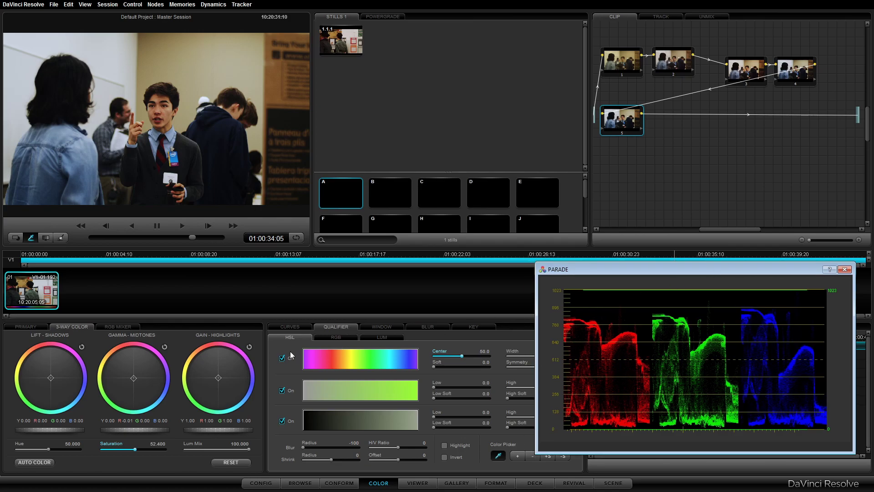
- Browse the Curves, Qualifier and RGB Mixer palettes, back to the wheels, then go to Viewer
click(290, 325)
click(354, 326)
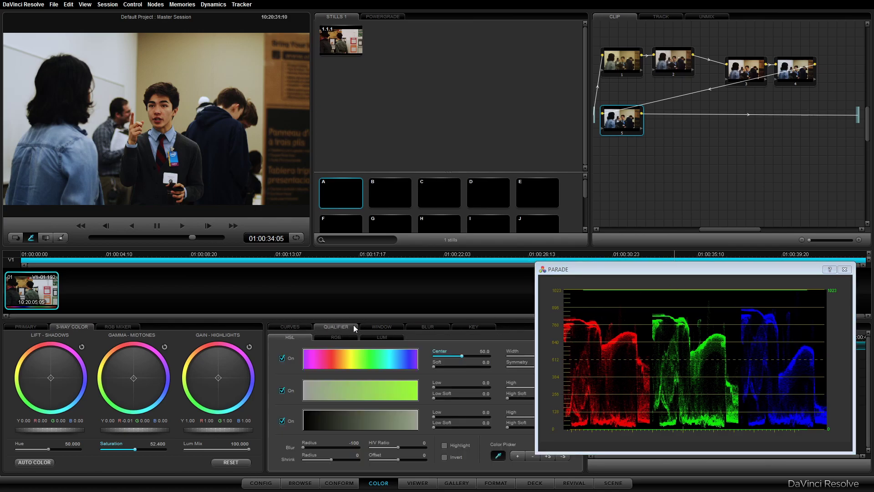
click(101, 326)
click(58, 324)
click(31, 325)
click(63, 327)
click(434, 484)
- Play the graded clip to 01:00:39:17, then move via Gallery to the Format page
key(space)
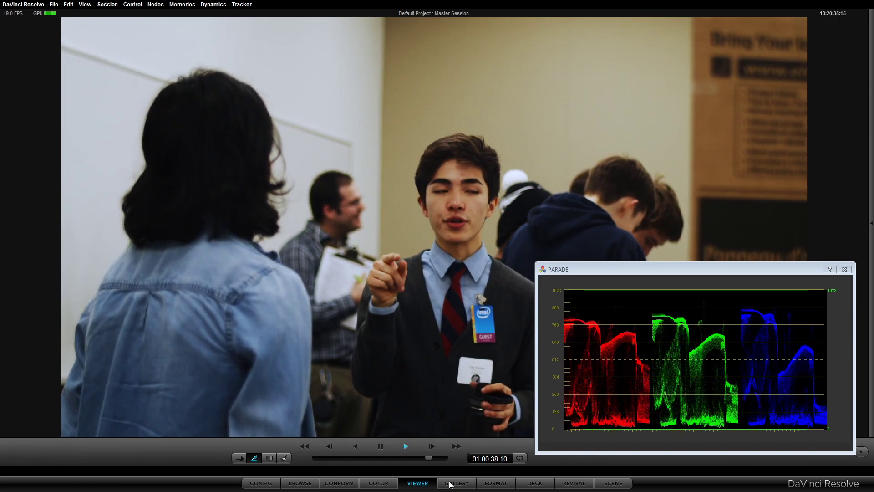
key(space)
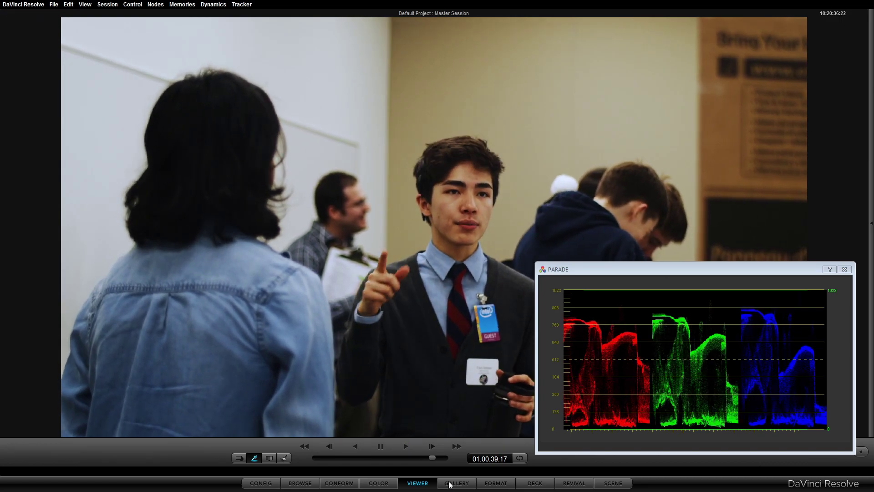
click(451, 484)
click(492, 488)
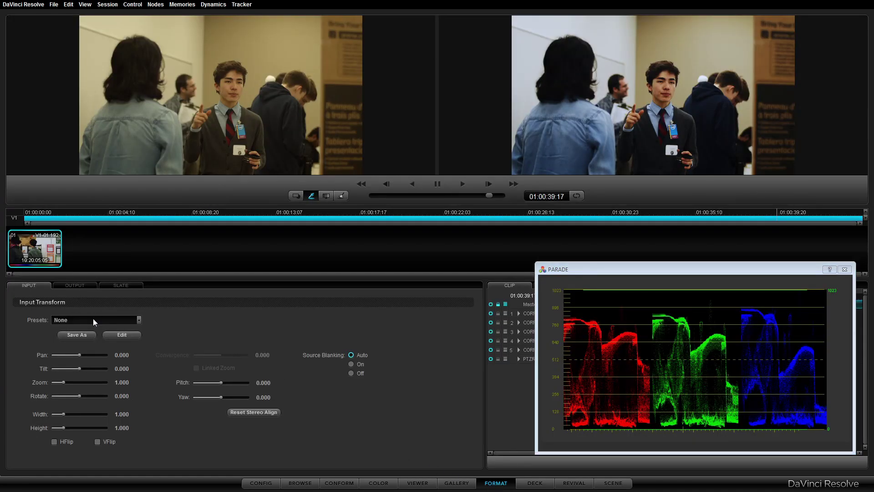
- Enable slate burn-in and add Source Timecode as a burn-in item
click(68, 285)
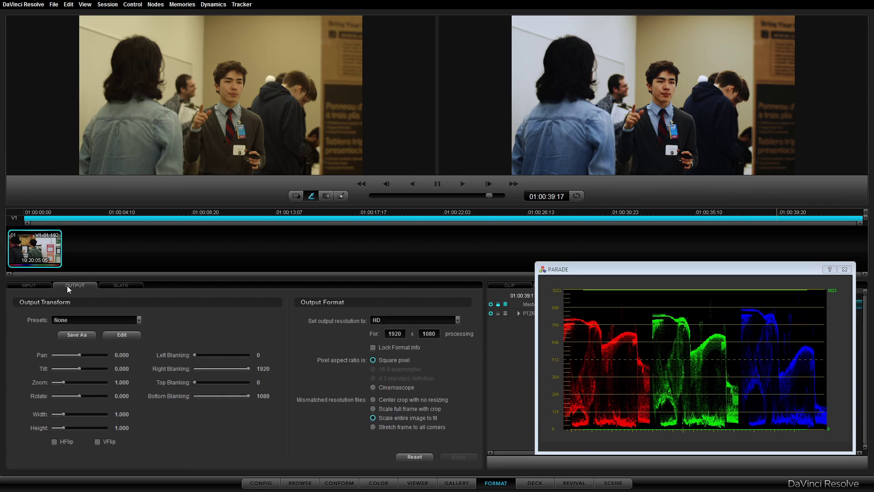
click(44, 285)
click(127, 285)
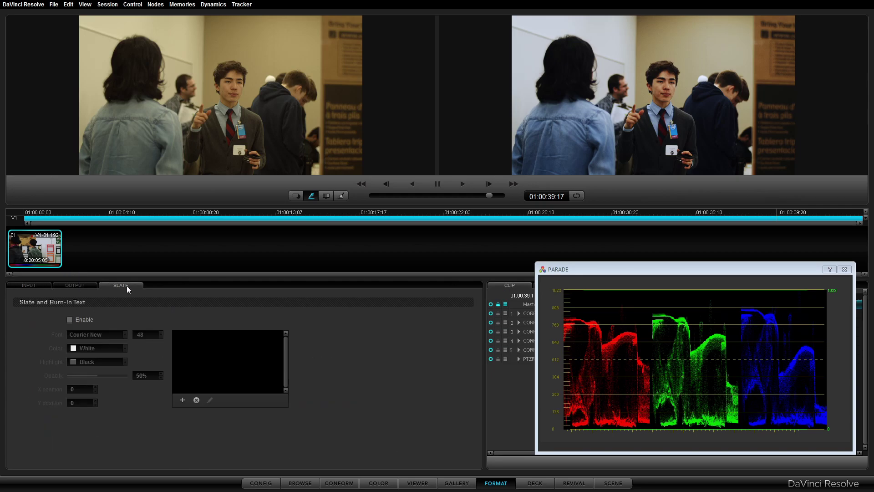
click(70, 320)
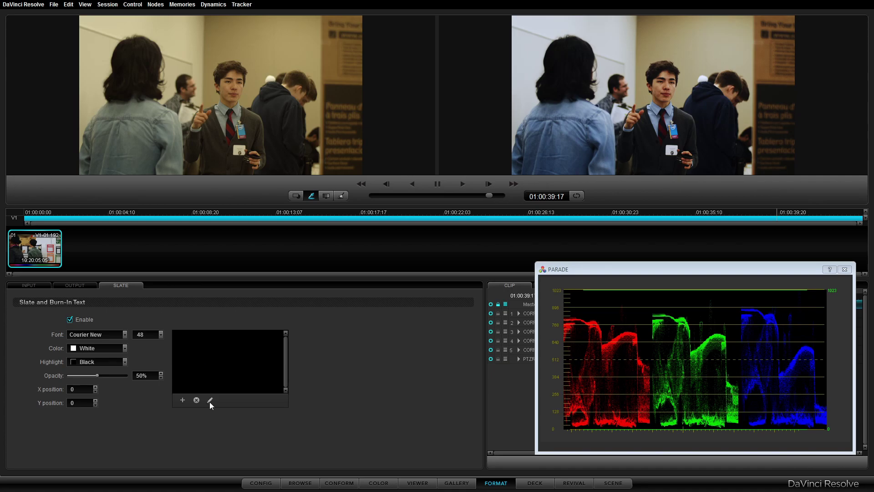
click(182, 401)
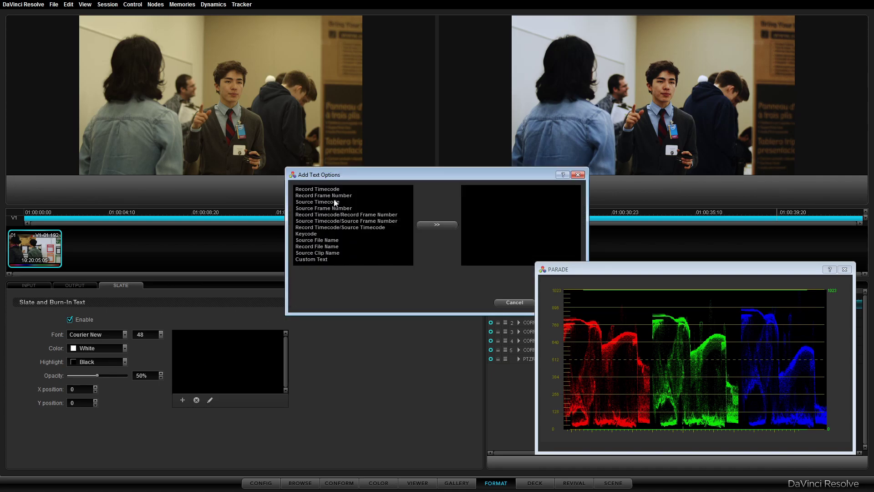
click(351, 202)
click(435, 225)
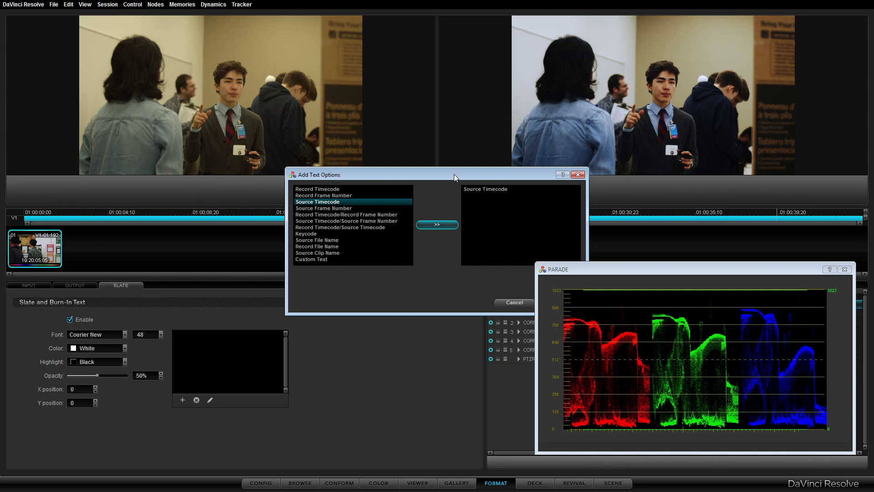
click(411, 274)
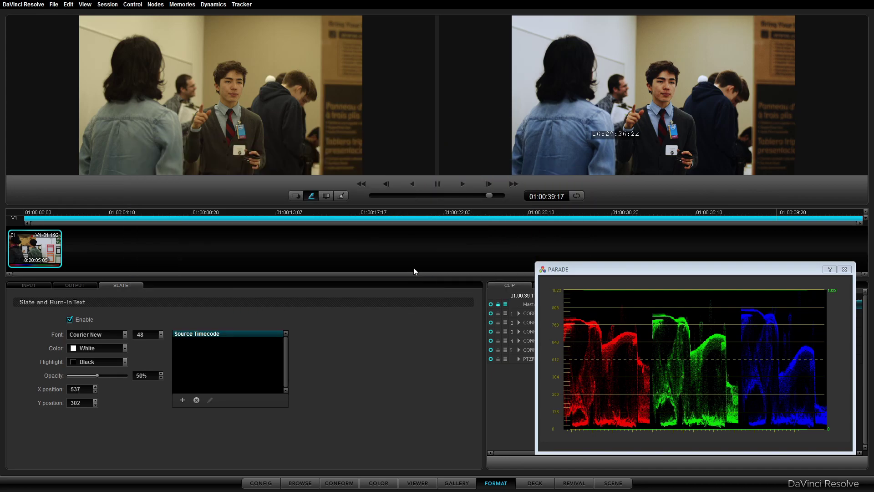
- Keep the highlight colour Black and position the timecode at X 560, Y 305
click(627, 132)
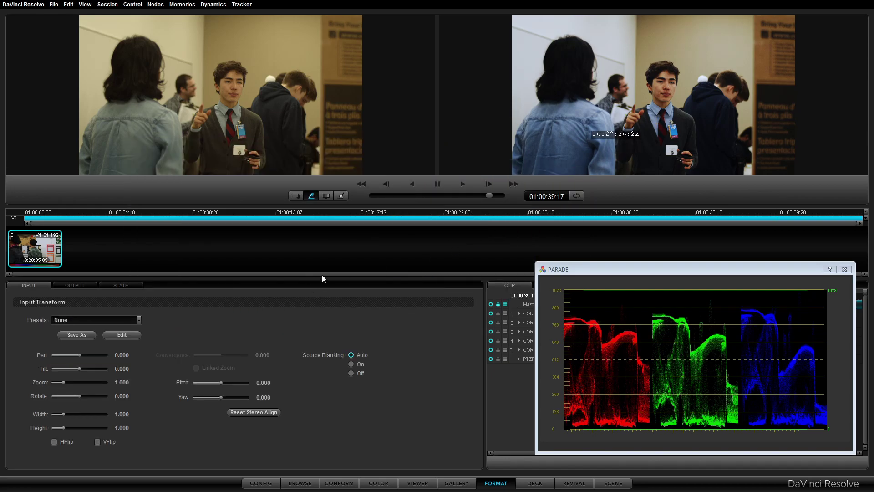
click(118, 285)
click(124, 362)
click(125, 363)
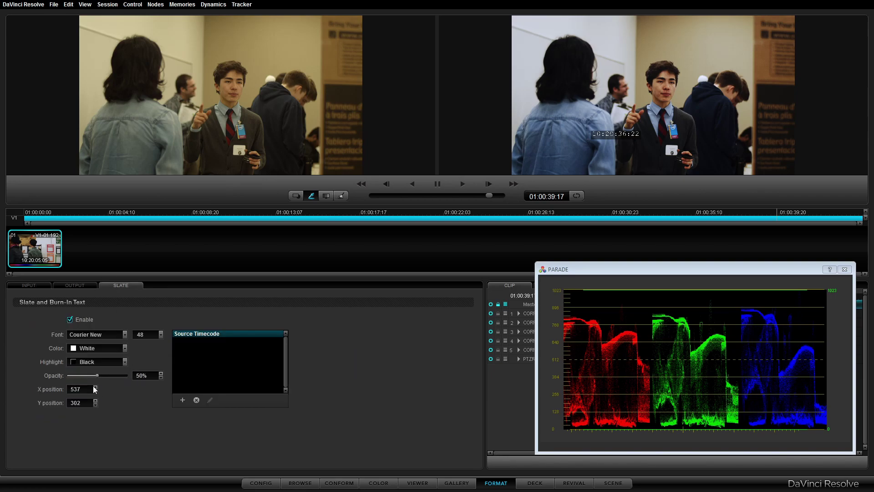
click(95, 400)
click(95, 401)
click(95, 400)
click(96, 387)
click(95, 387)
click(95, 387)
click(95, 388)
click(95, 387)
- Disable the timecode burn-in and return to the Color page
click(86, 288)
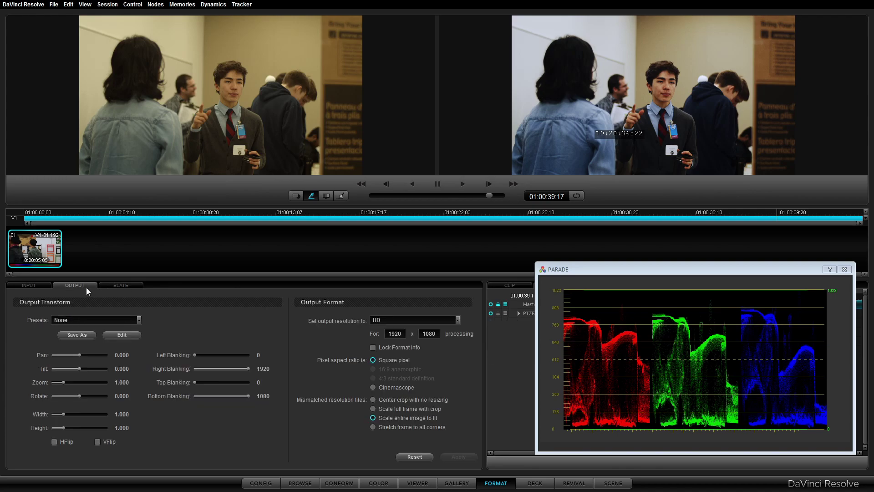
click(121, 283)
click(81, 322)
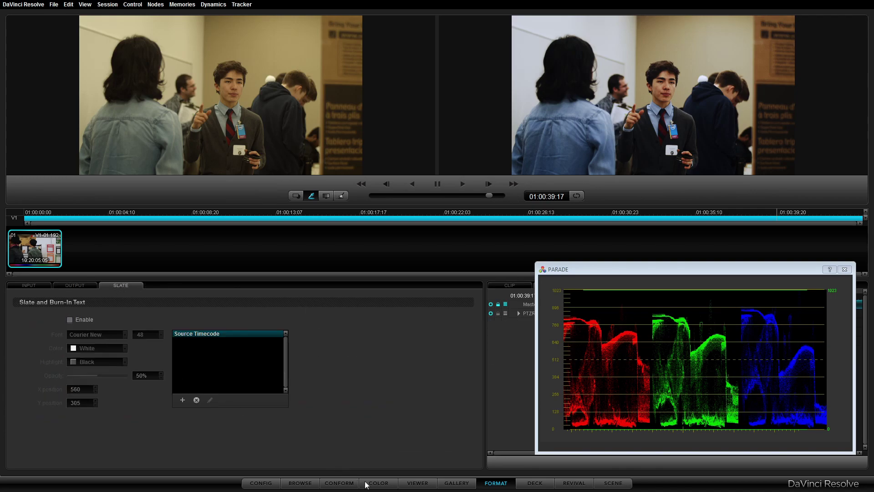
click(385, 484)
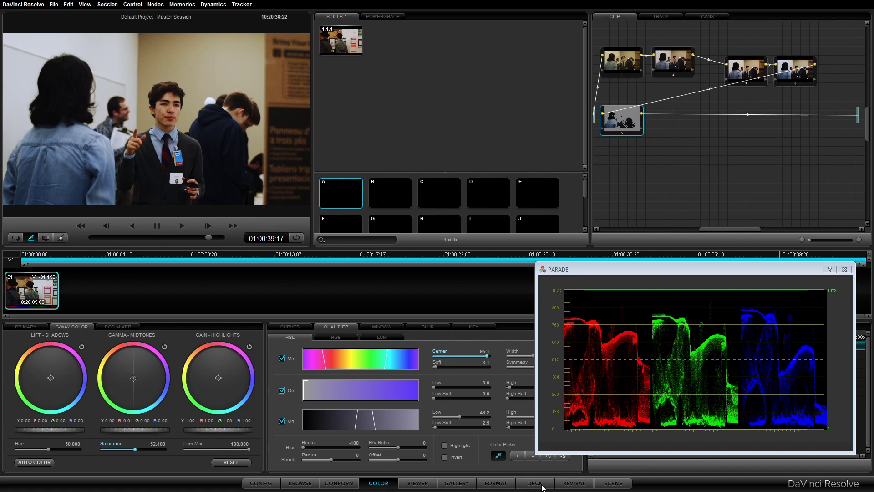
click(577, 485)
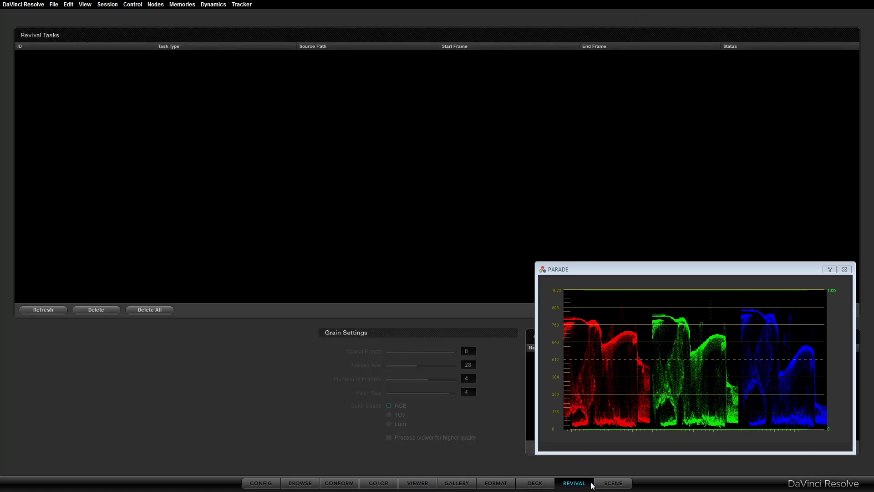
click(606, 483)
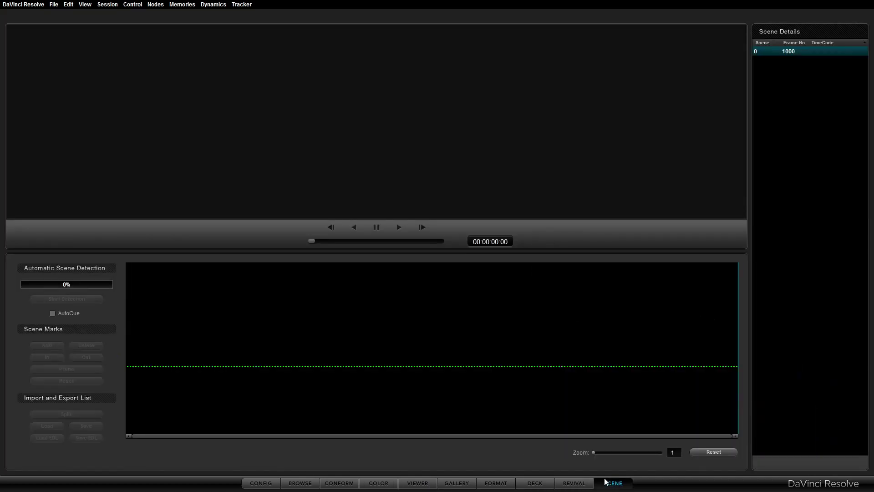
click(570, 484)
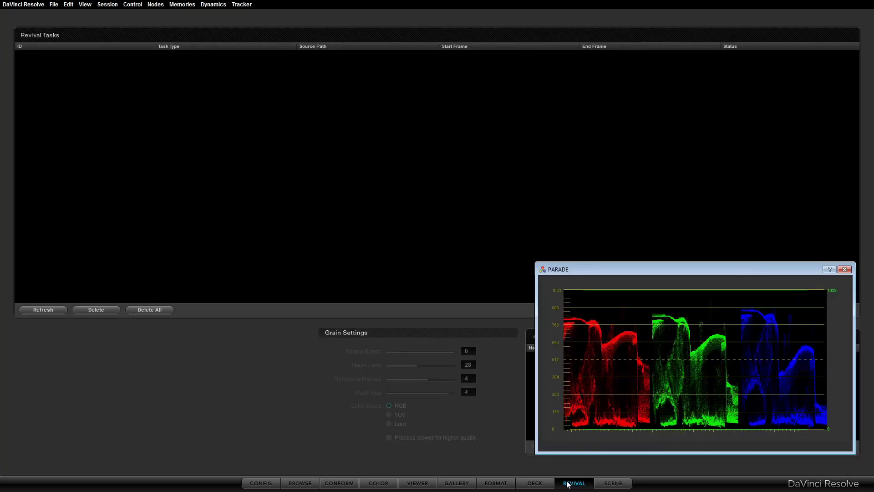
click(534, 484)
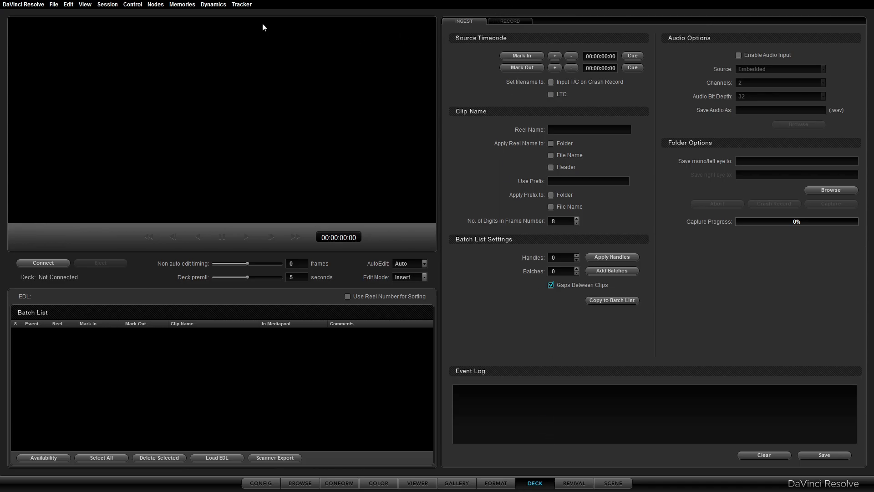
click(505, 20)
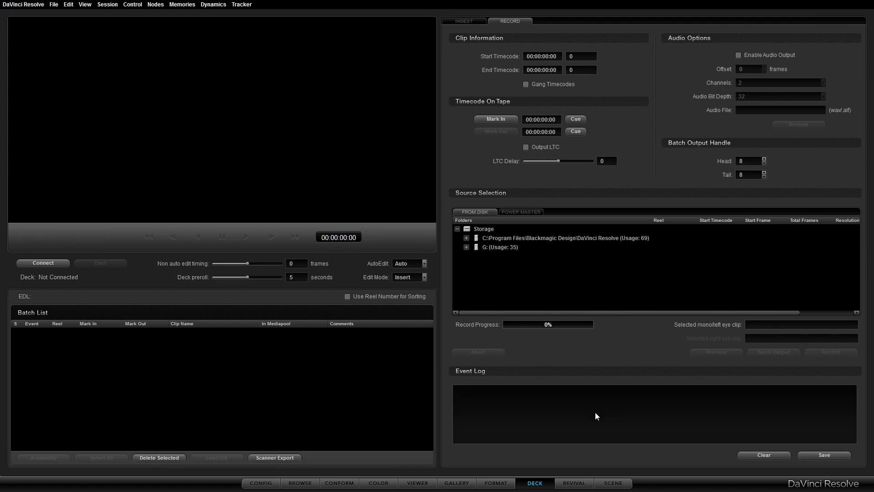
click(500, 483)
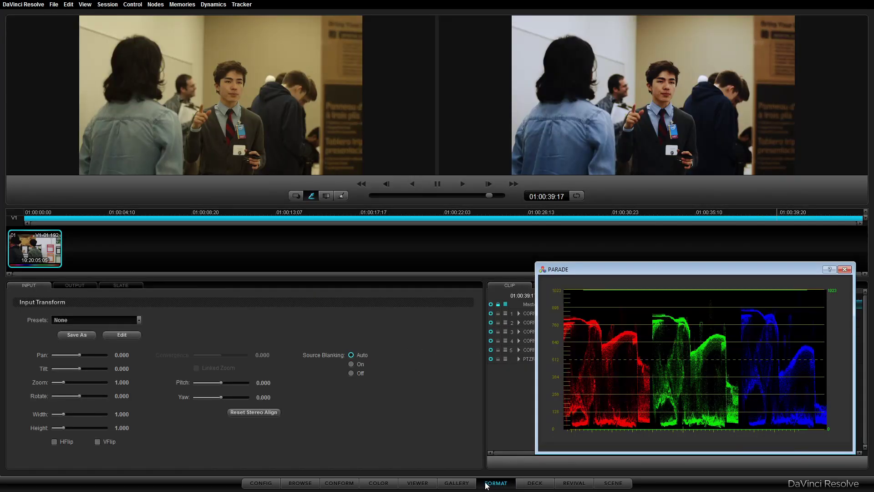
click(455, 483)
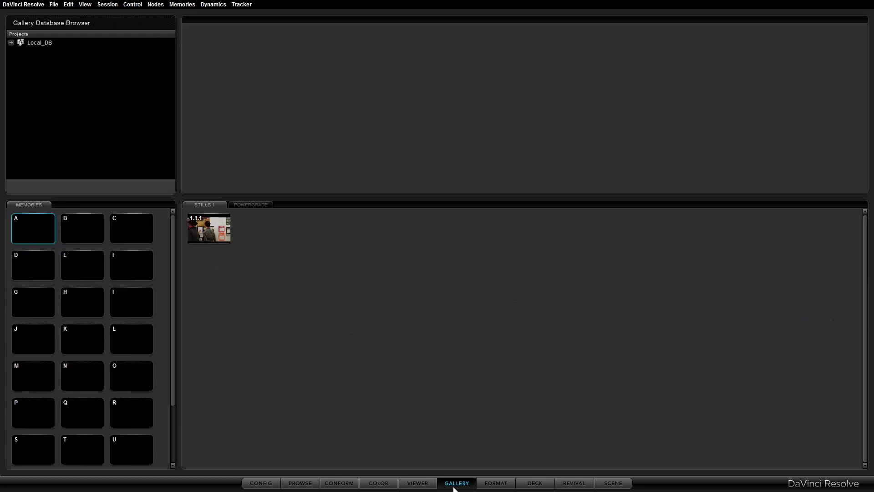
click(385, 483)
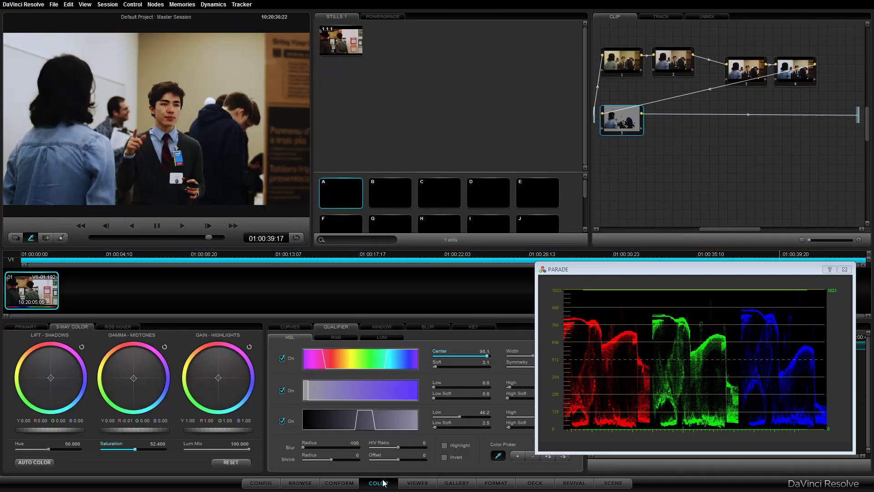
click(601, 485)
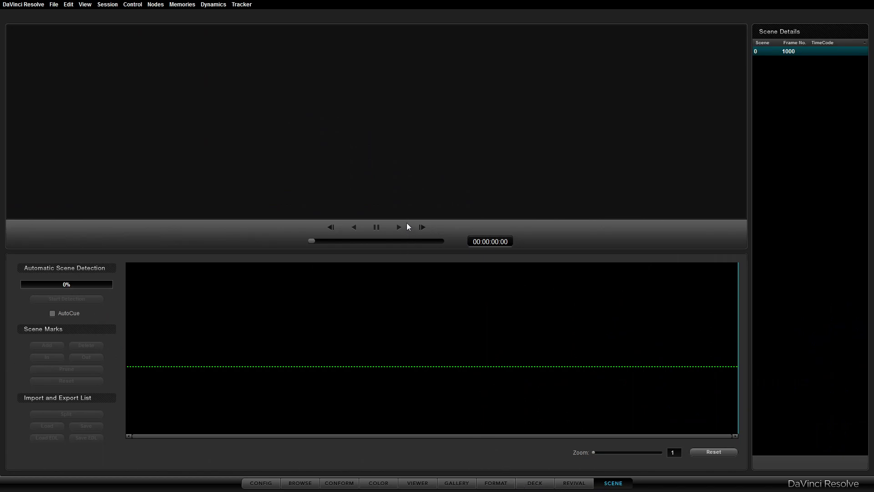
click(376, 229)
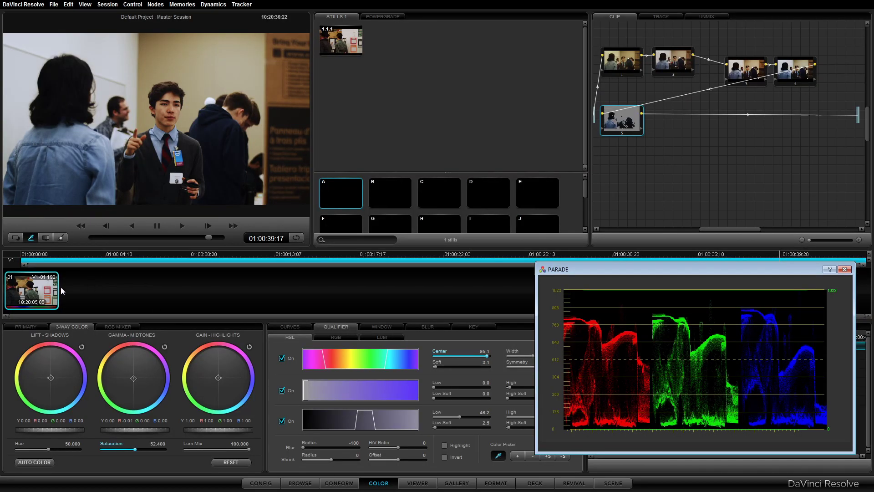
- Check the clip's file details via View Clip Details, then close Clip Info
right_click(51, 292)
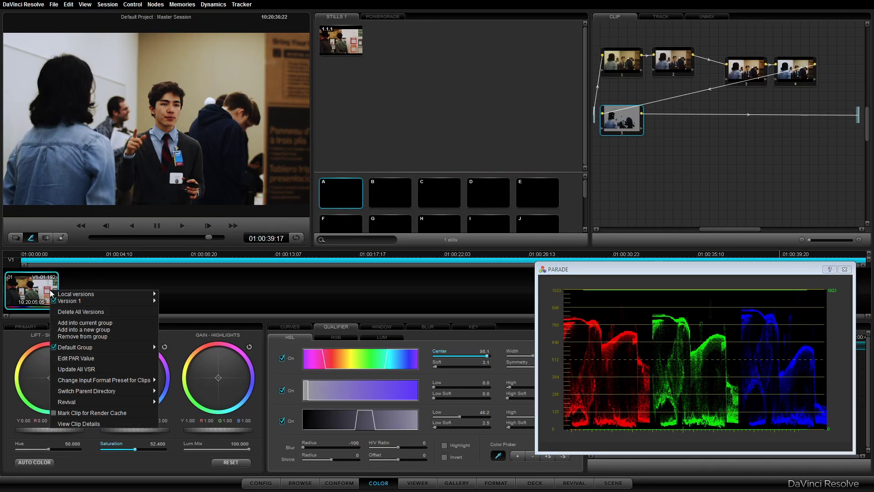
mouse_move(130, 392)
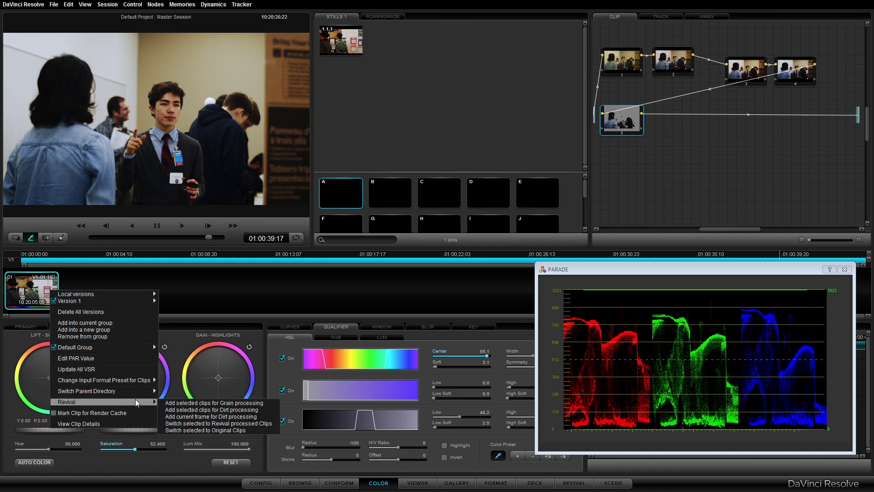
click(145, 427)
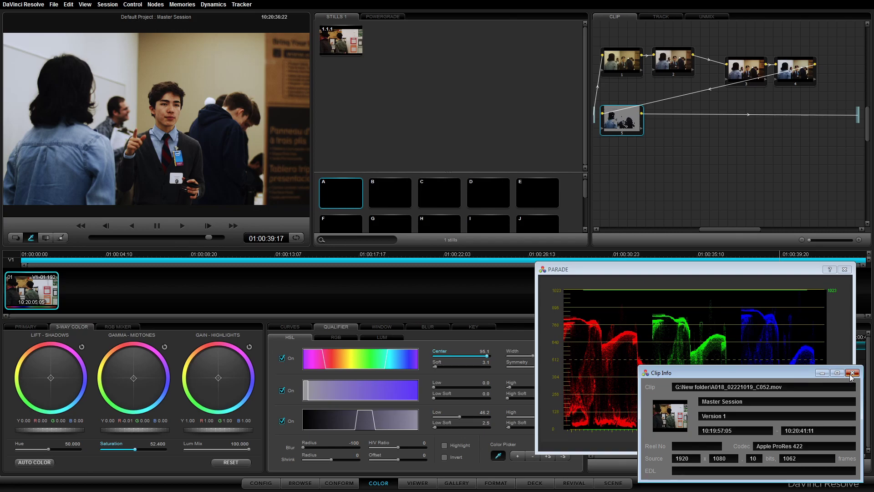
click(851, 374)
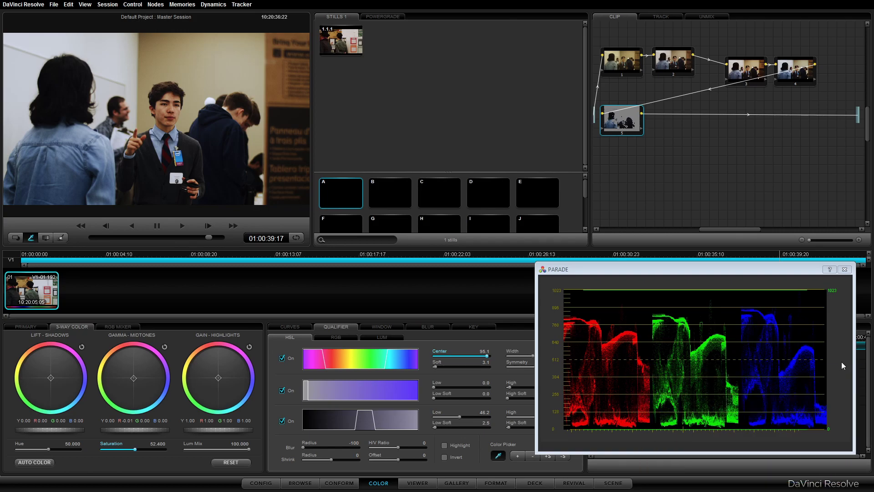
- Close the Parade scope, scrub the clip back, and switch to the Config page
click(845, 269)
drag(198, 238, 187, 238)
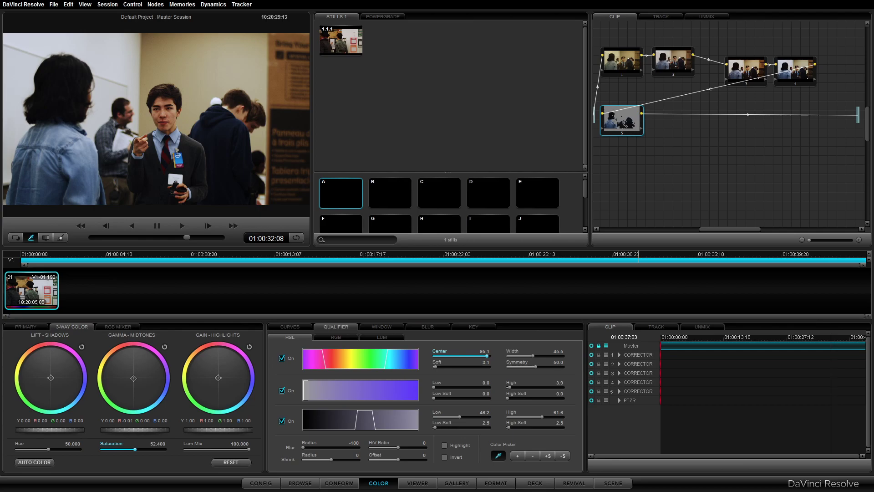
click(278, 484)
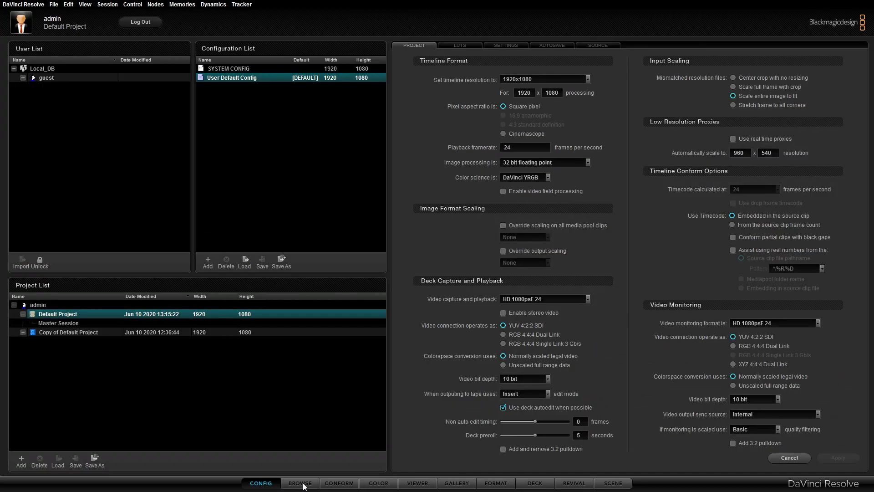
click(304, 484)
click(337, 483)
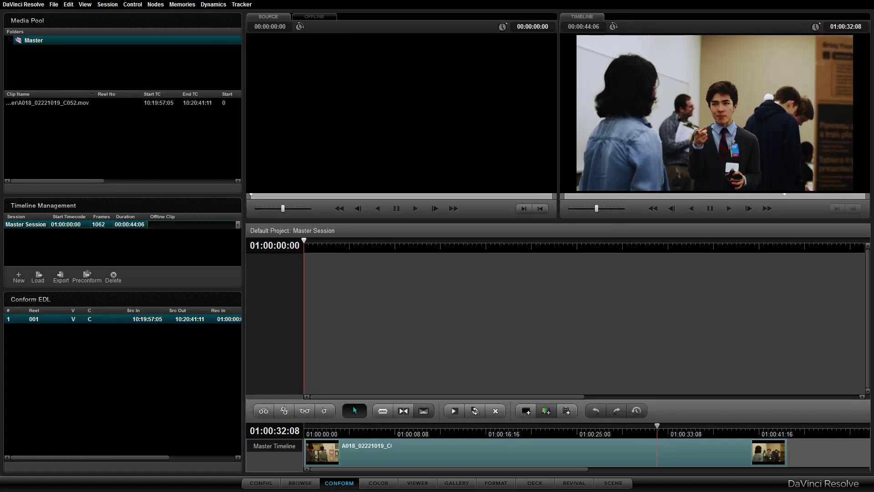
click(37, 6)
click(36, 17)
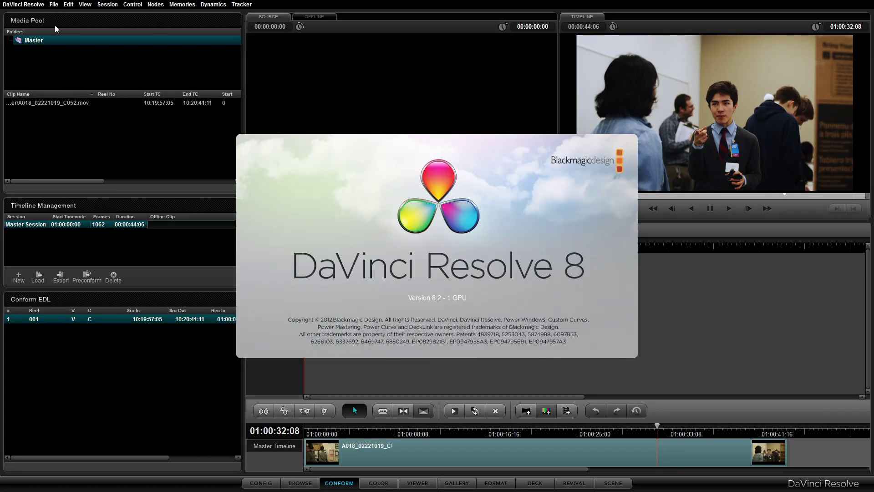
click(443, 301)
click(25, 5)
click(38, 20)
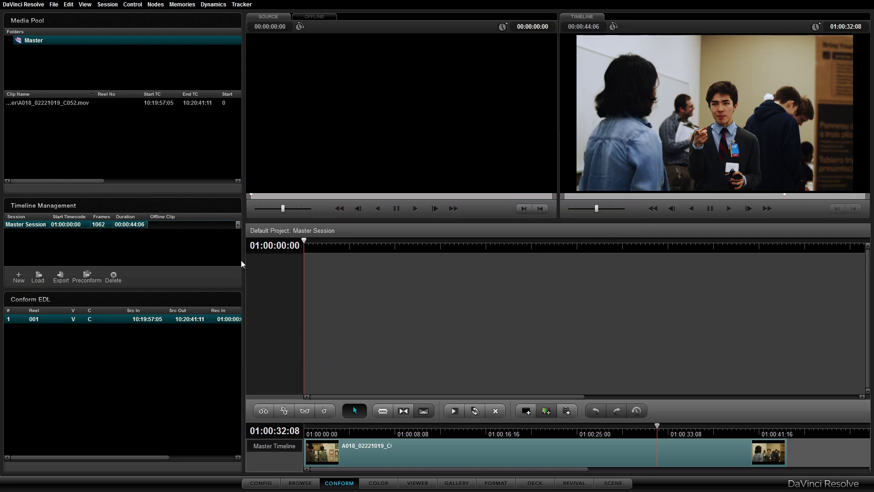
click(182, 5)
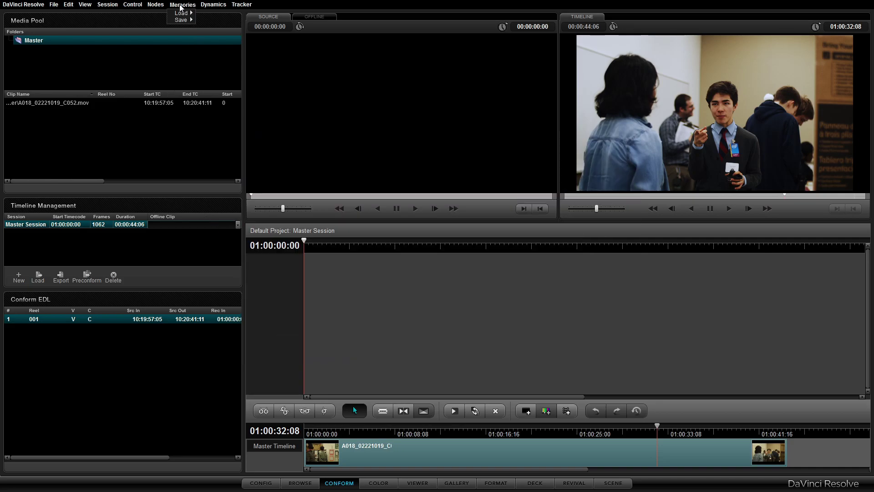
click(133, 4)
click(390, 484)
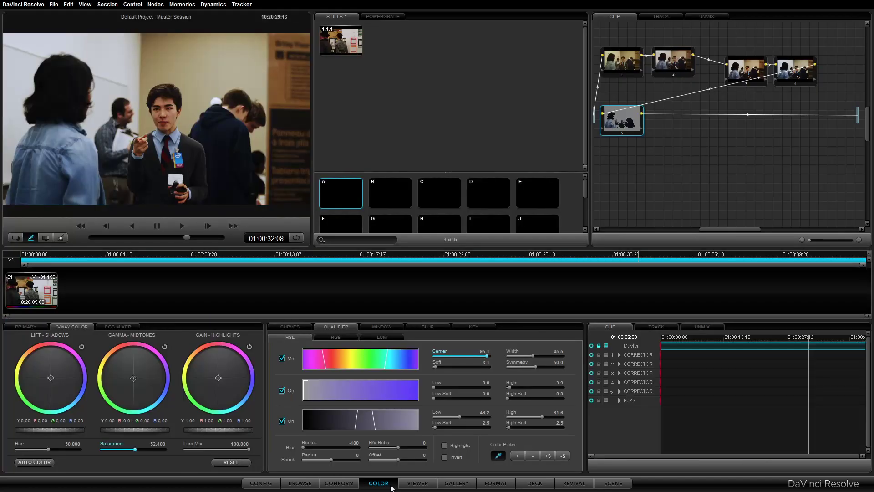
- Shuttle to 01:00:32:19, glance at Curves and Qualifier, then show the Primary bars
drag(187, 236, 189, 240)
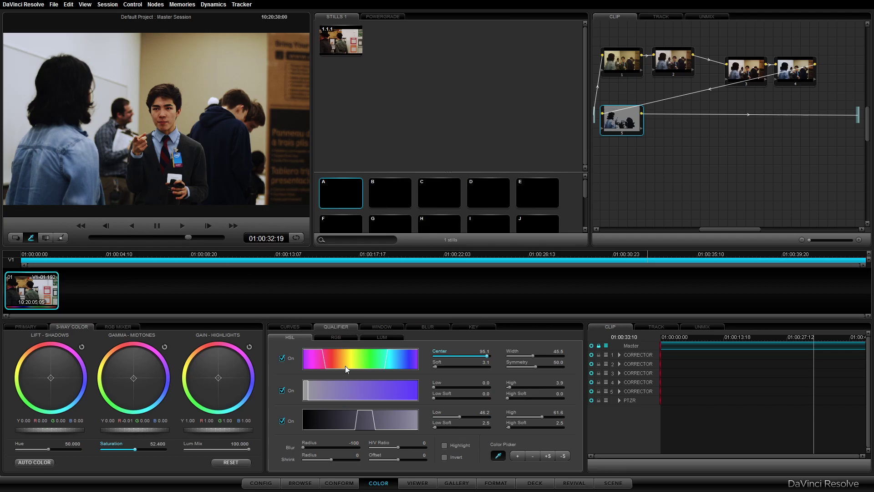
click(308, 326)
click(326, 326)
click(299, 328)
click(27, 327)
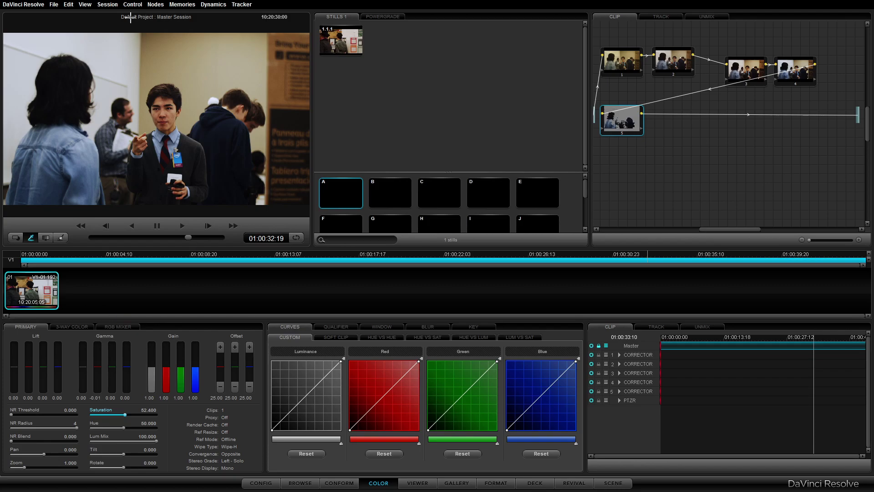
- Save the project as a new copy named 'Copy of Default Project1' and confirm it on Config
click(54, 5)
click(58, 24)
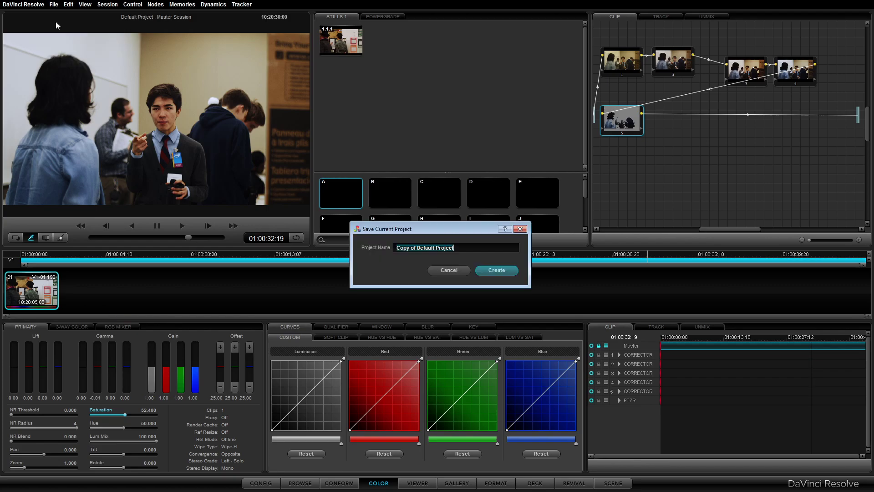
click(510, 274)
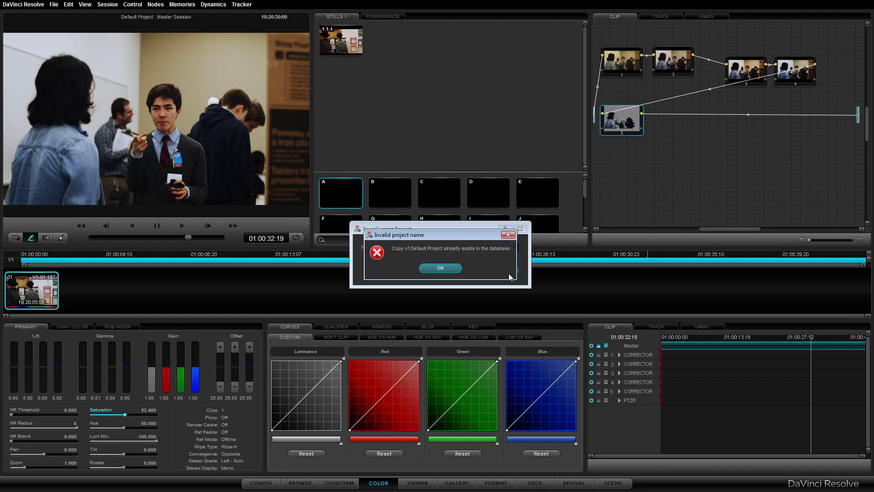
click(447, 267)
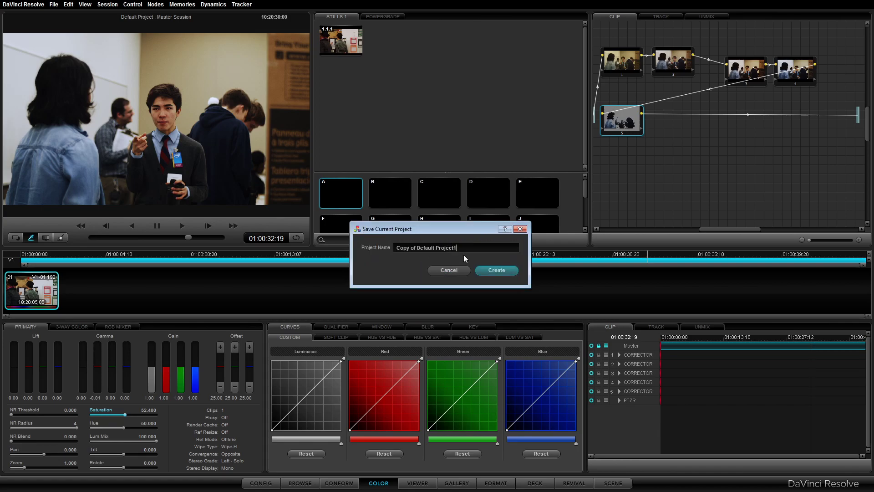
click(484, 270)
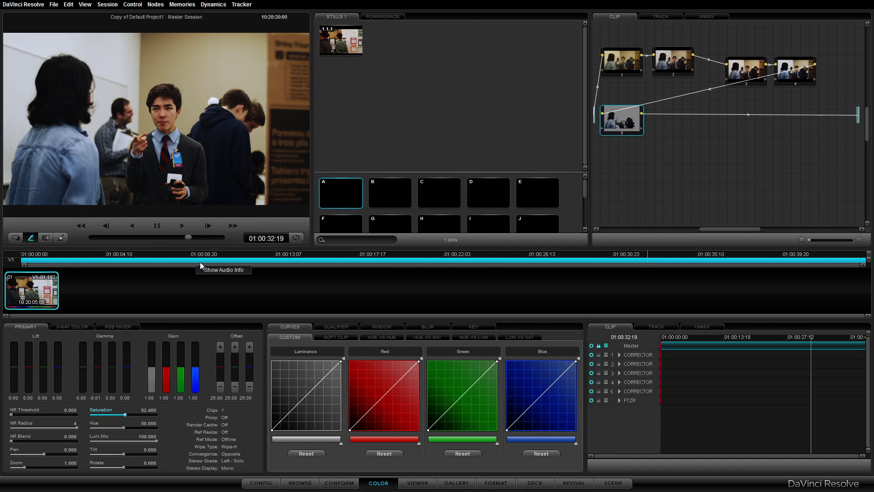
click(274, 487)
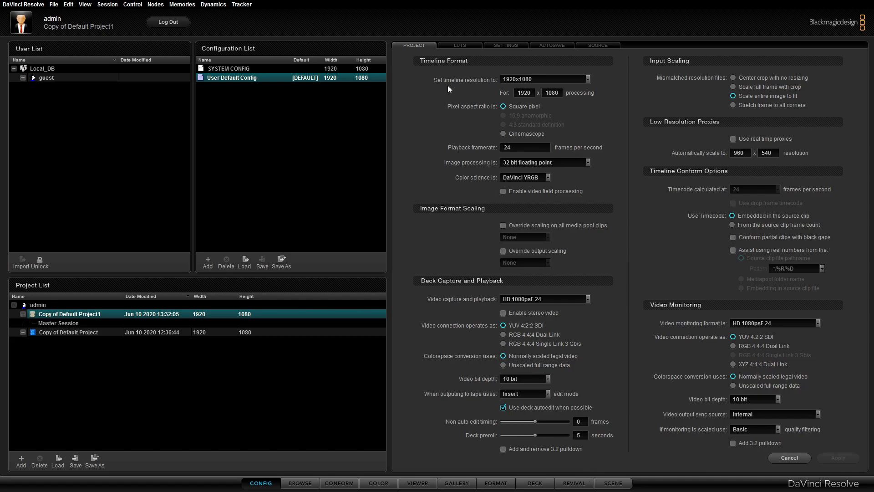
- Quit DaVinci Resolve
click(103, 6)
mouse_move(37, 5)
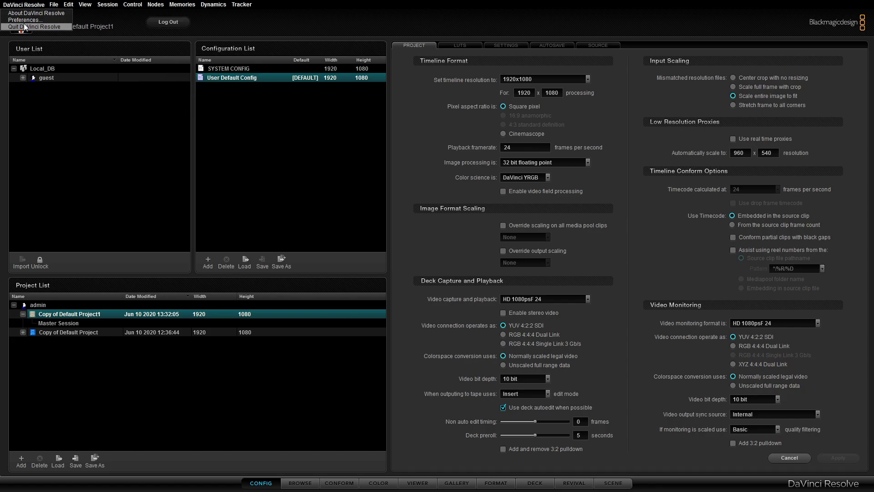
click(25, 28)
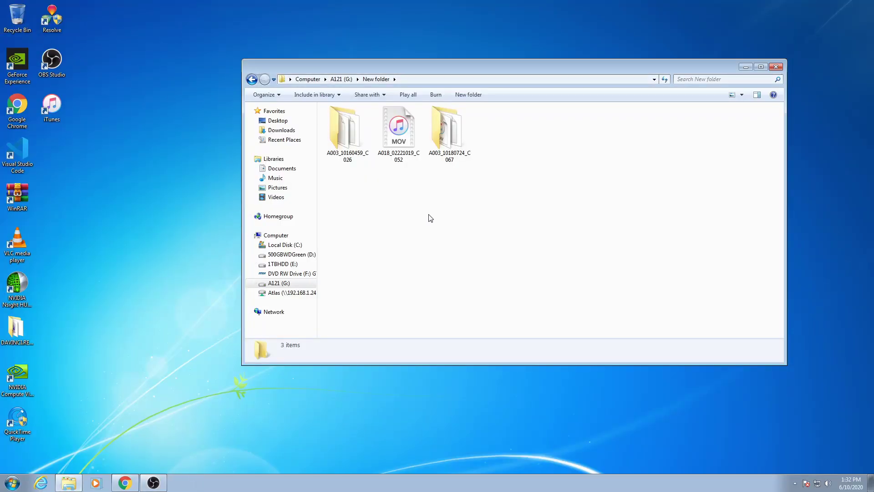
click(339, 79)
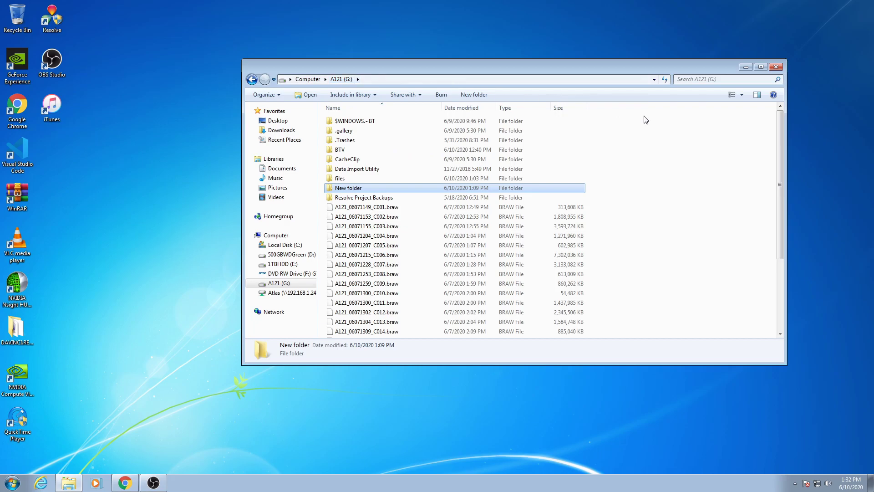
click(290, 199)
drag(384, 203, 716, 173)
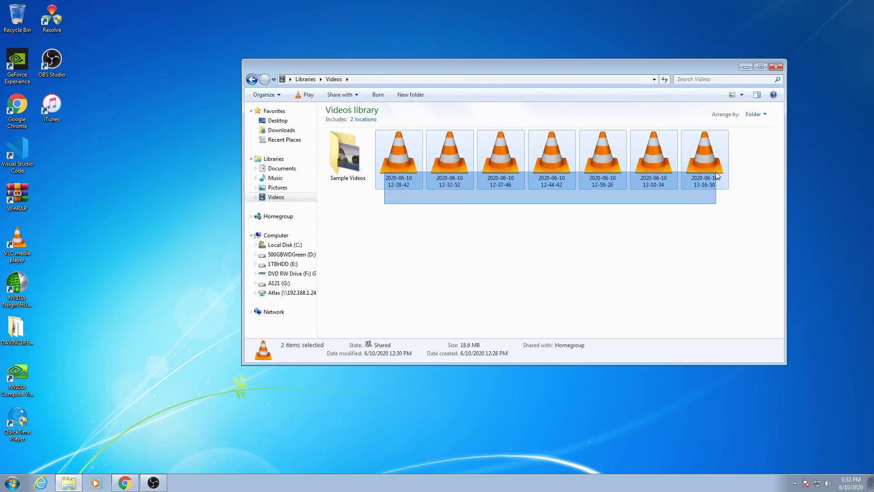
click(708, 186)
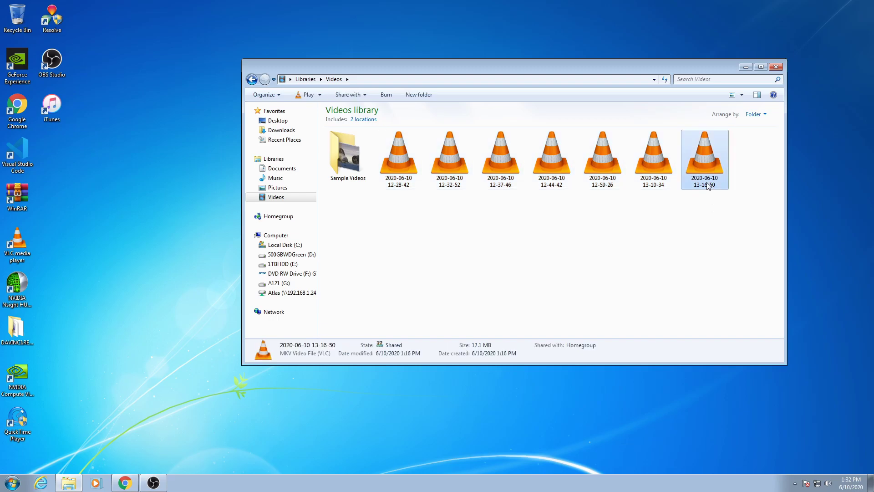